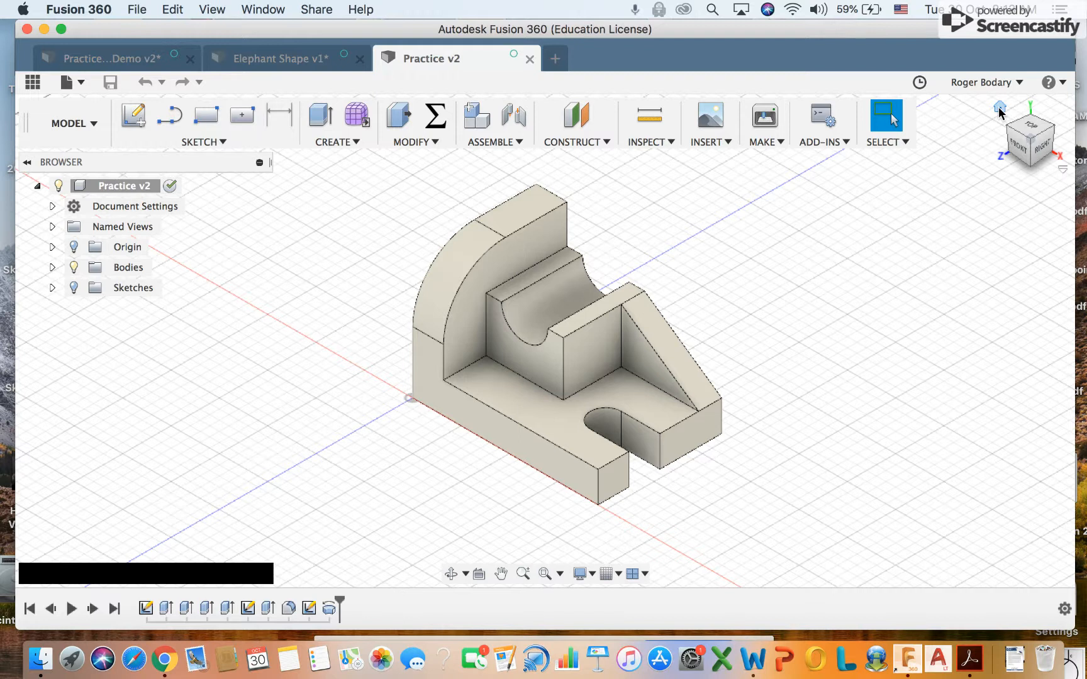
Step: Examine the bracket in the home view and from the front, left, back and right standard views
click(999, 108)
scroll(925, 252, down, 3)
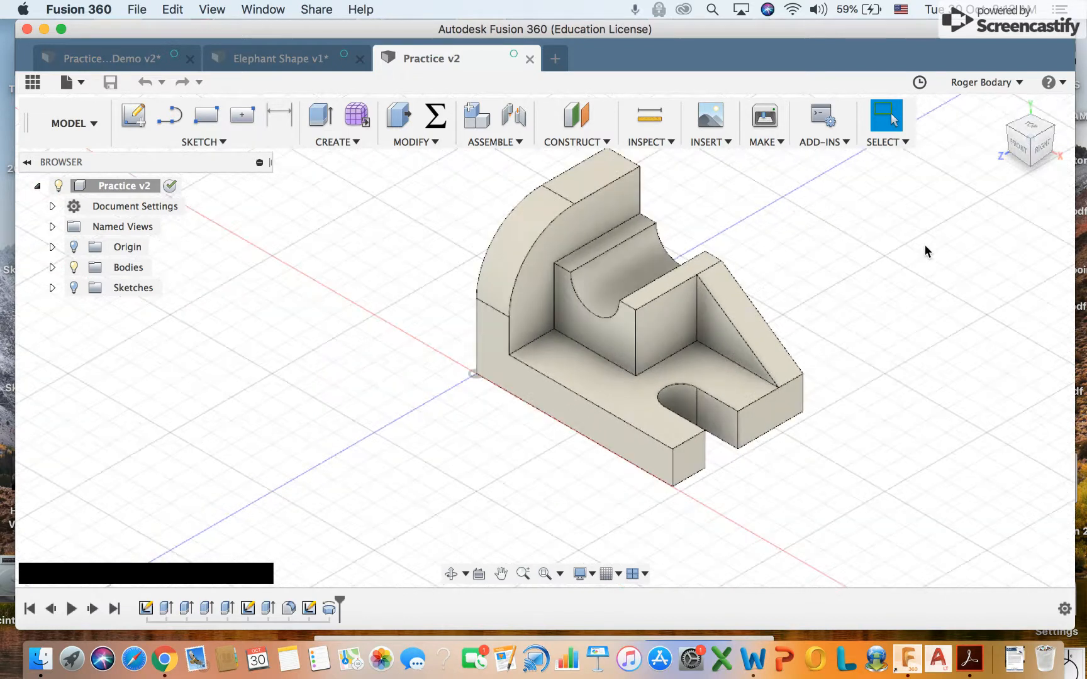
scroll(926, 243, up, 2)
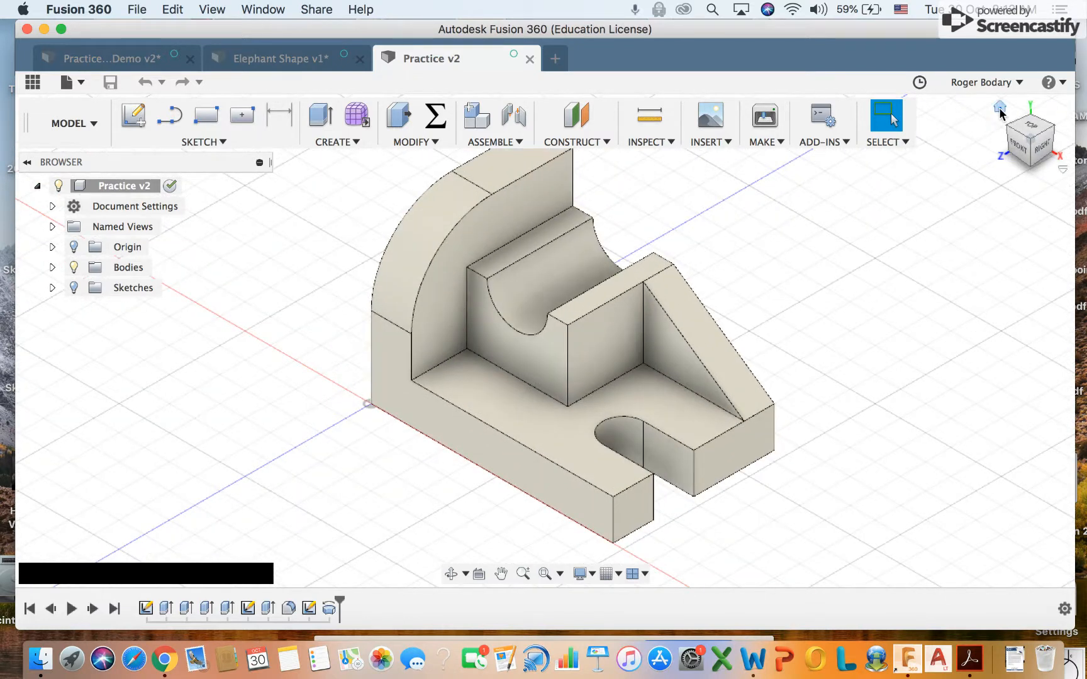
click(1000, 110)
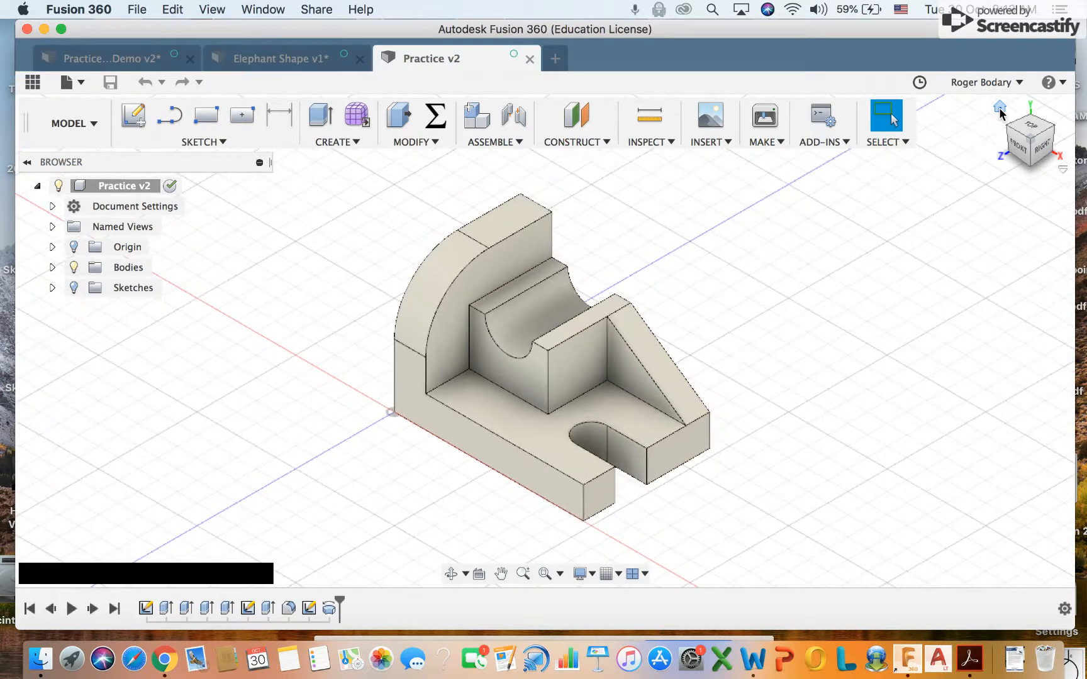
click(1014, 138)
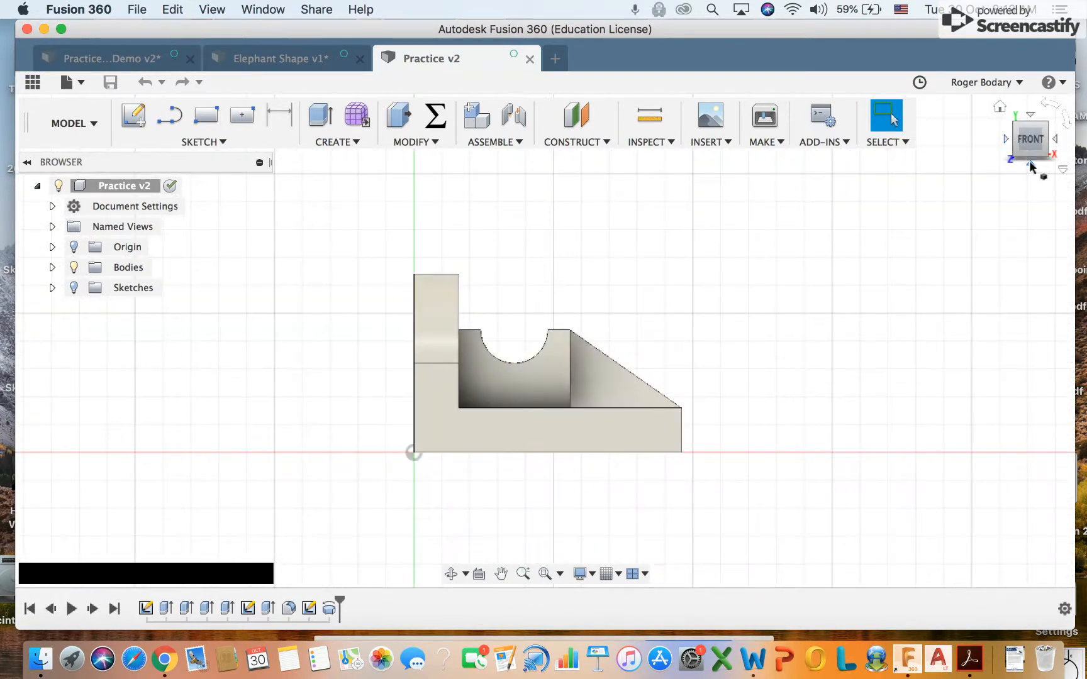
click(1005, 137)
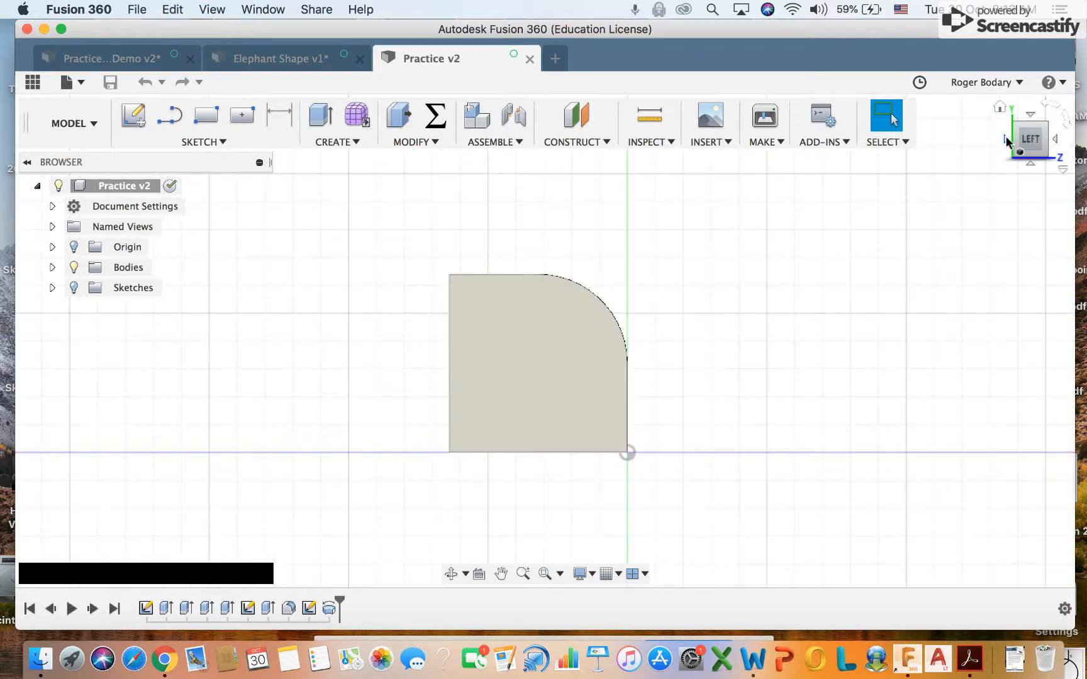
click(1005, 137)
click(1005, 139)
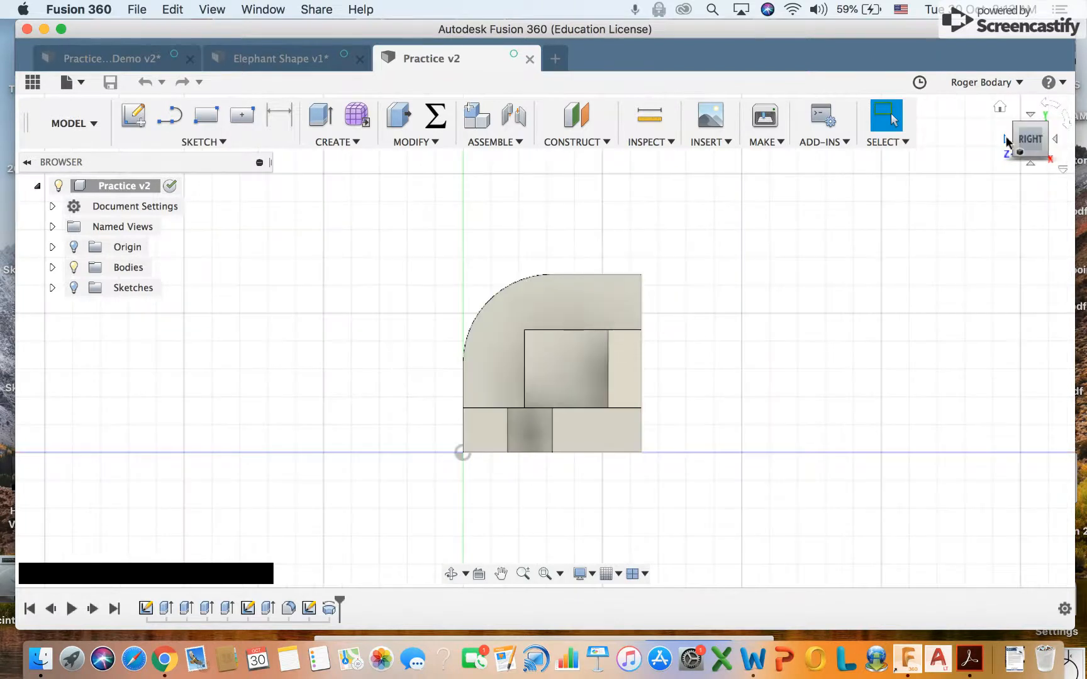
Step: Examine the bracket from the top, back and front, and return to the home isometric view
click(1029, 114)
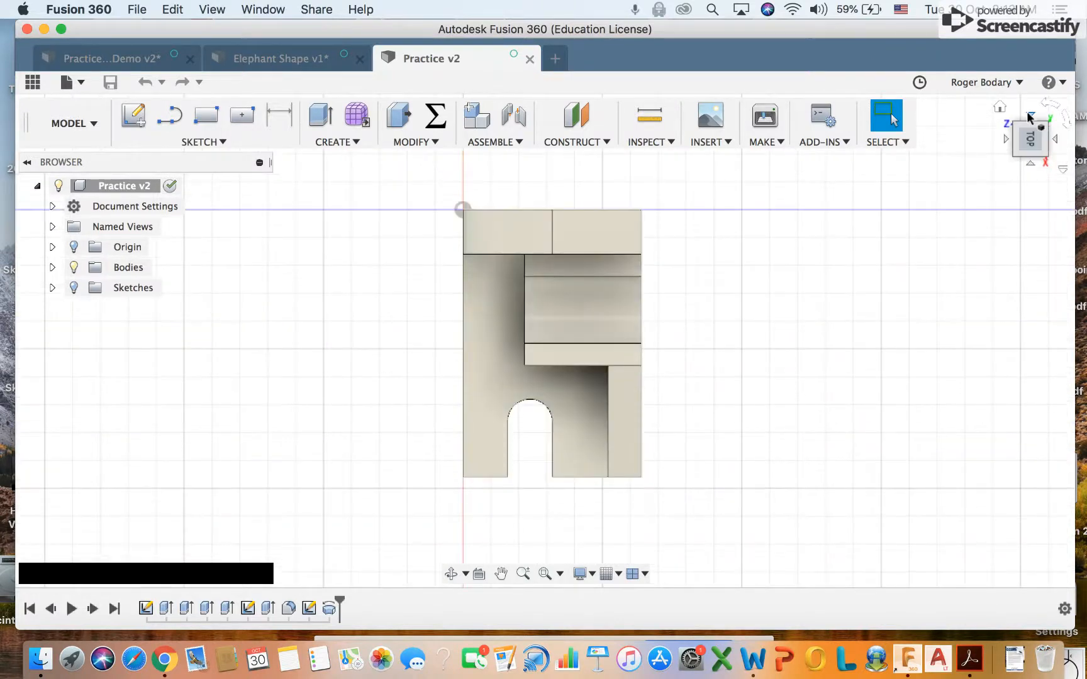
click(1029, 115)
click(1029, 115)
click(1029, 115)
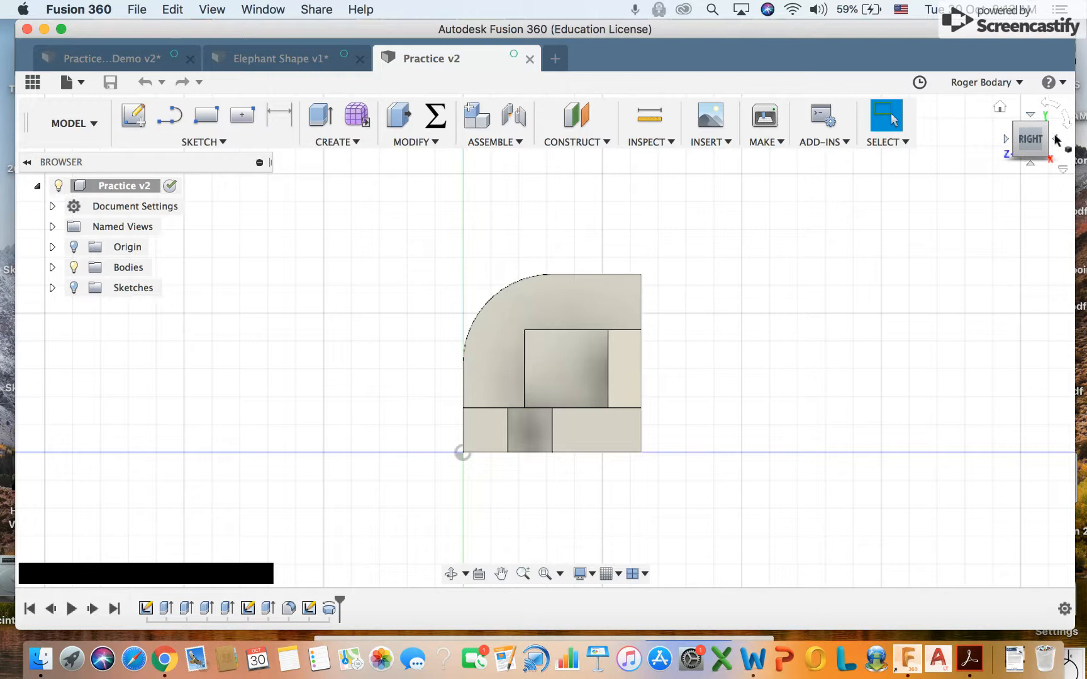
click(1057, 139)
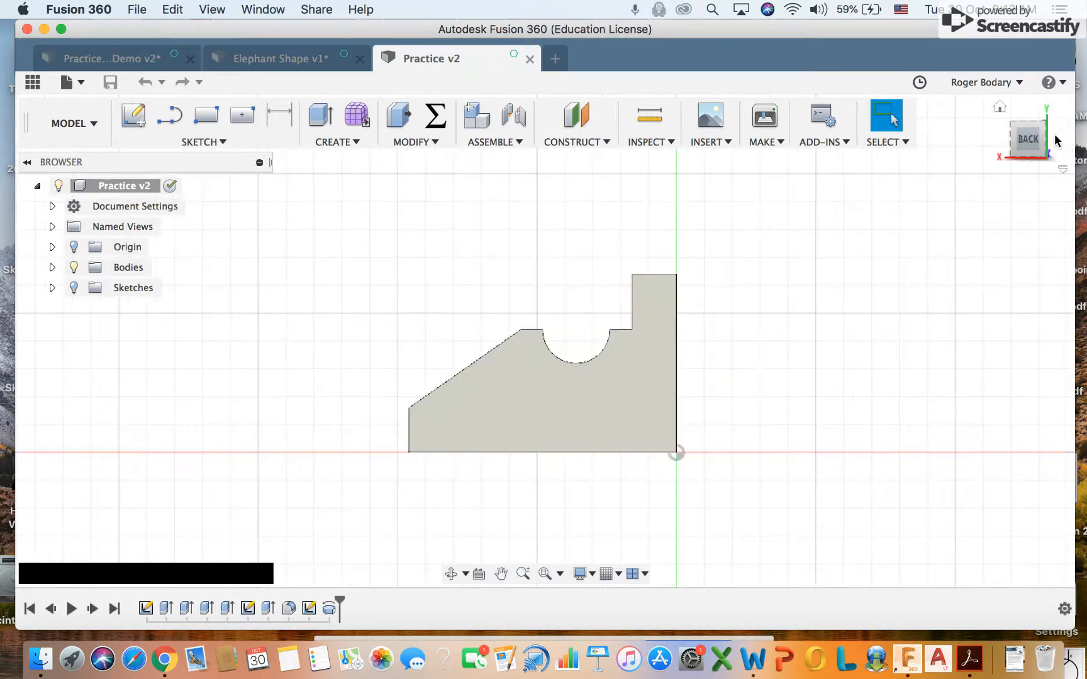
click(1057, 139)
click(1057, 139)
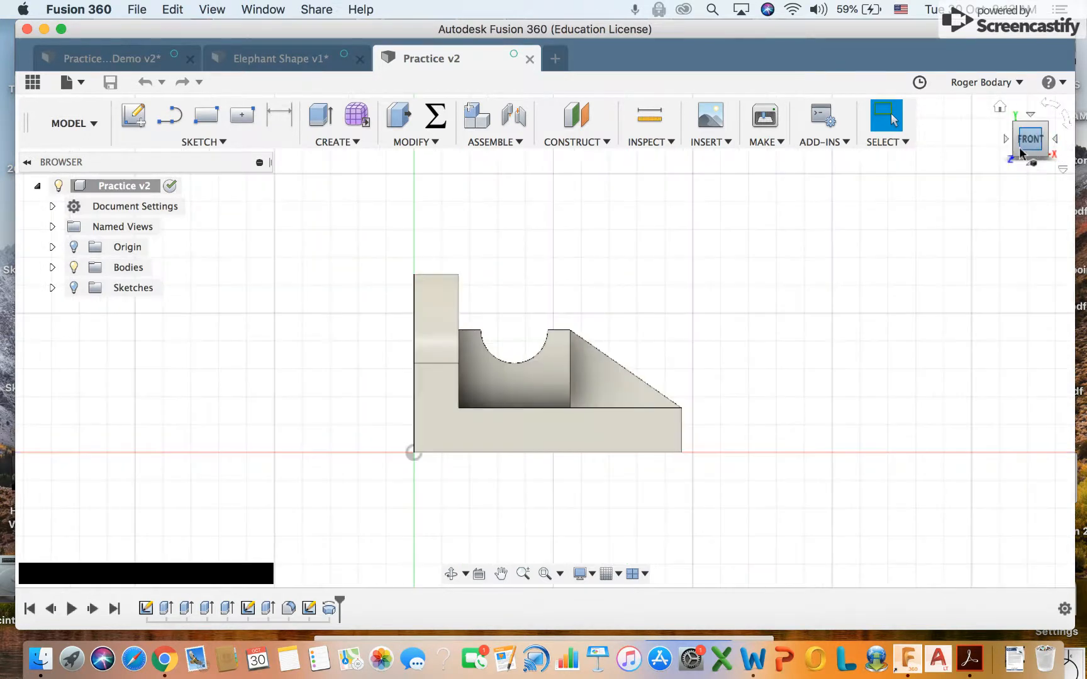
click(999, 107)
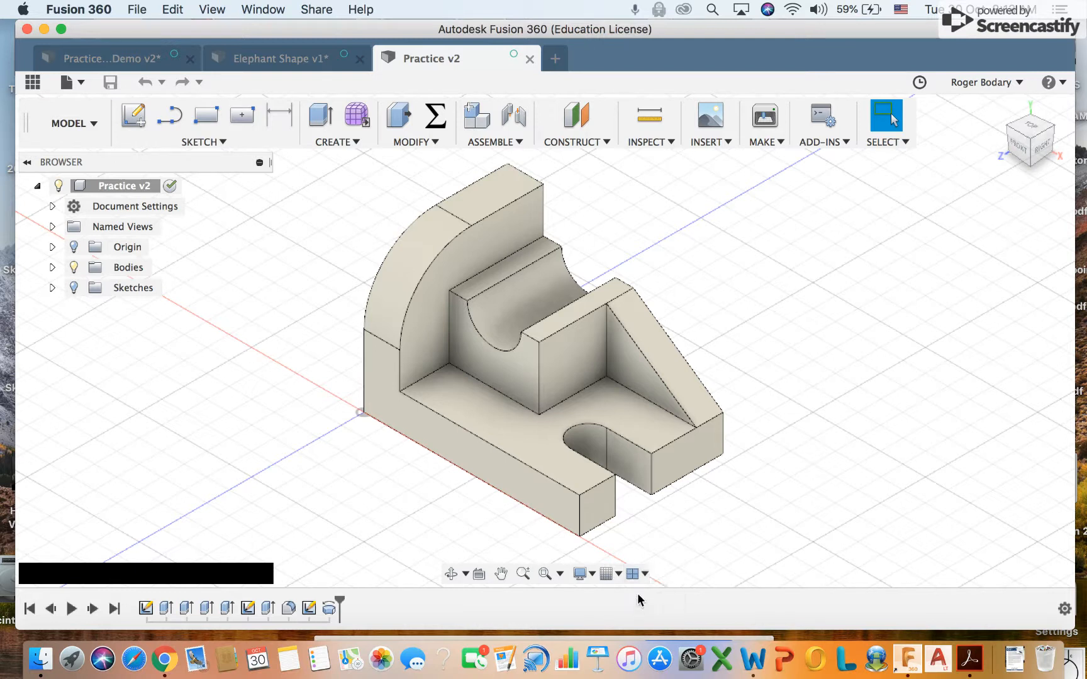
Step: Show the bracket in multiple views at once and zoom out the orthographic views
click(645, 575)
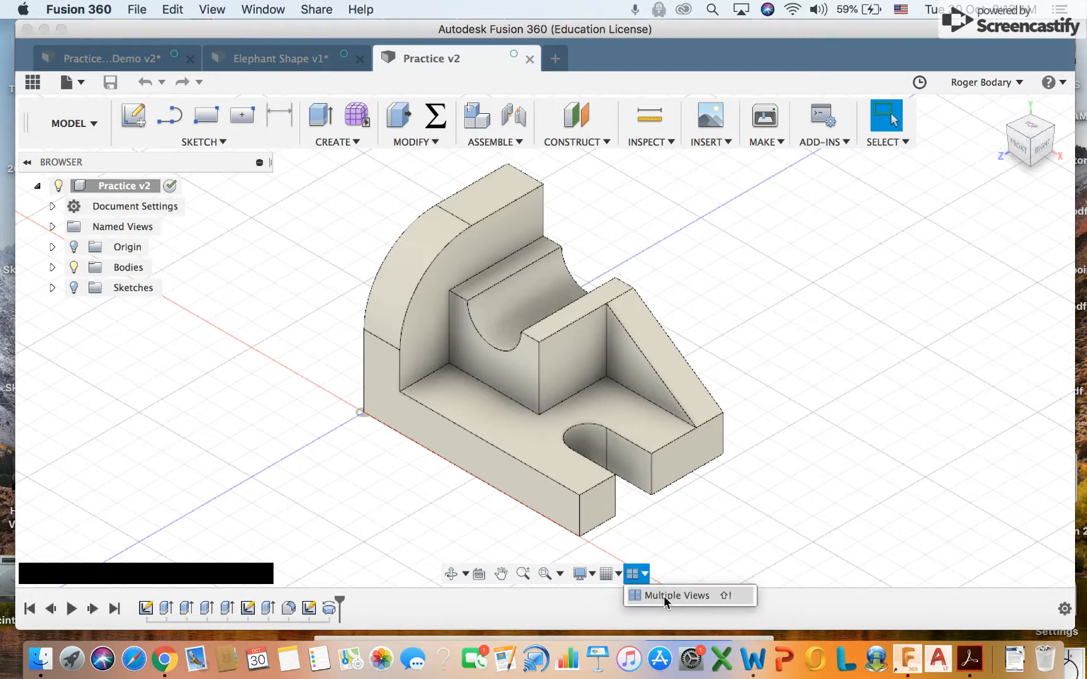
click(665, 596)
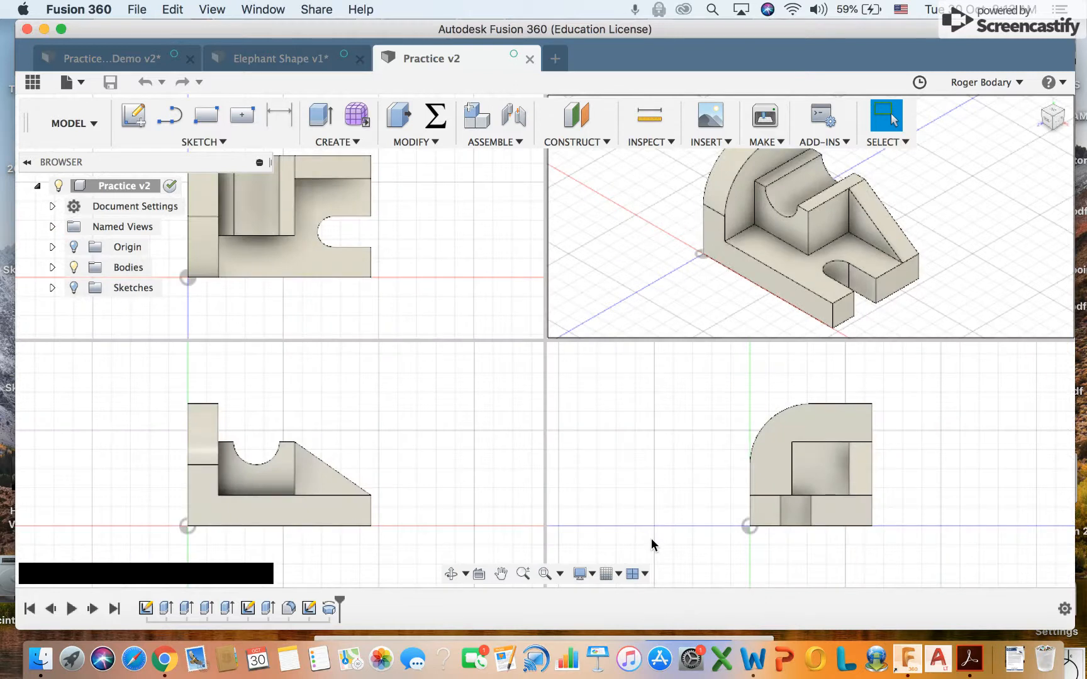
click(630, 521)
scroll(629, 521, down, 3)
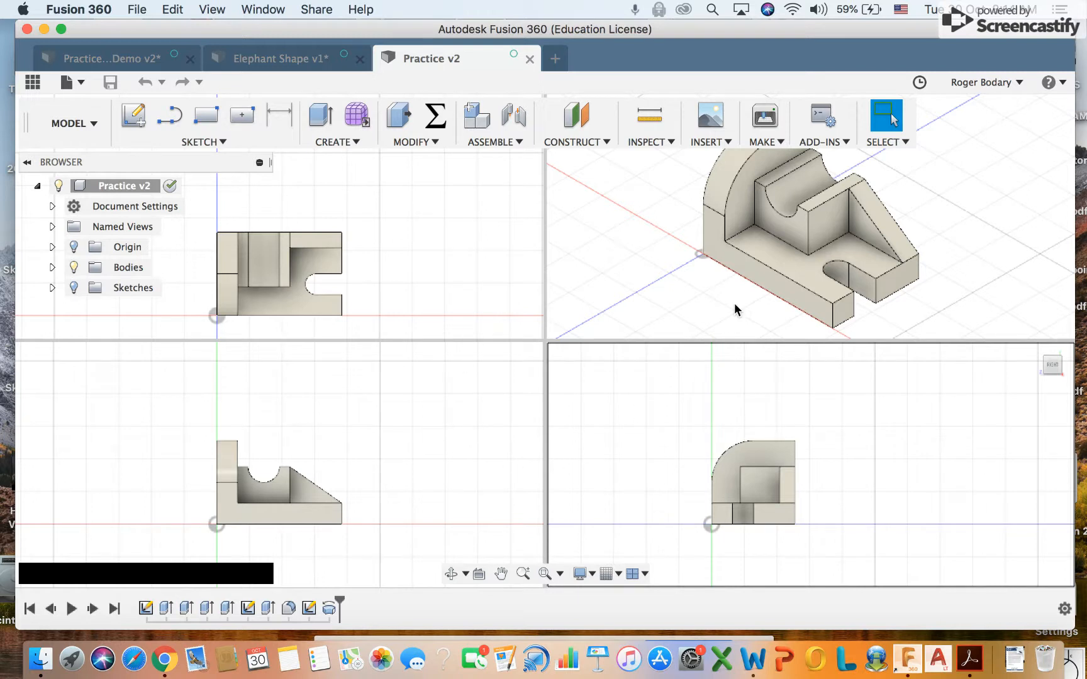
scroll(672, 387, down, 2)
scroll(672, 388, up, 2)
scroll(670, 387, down, 2)
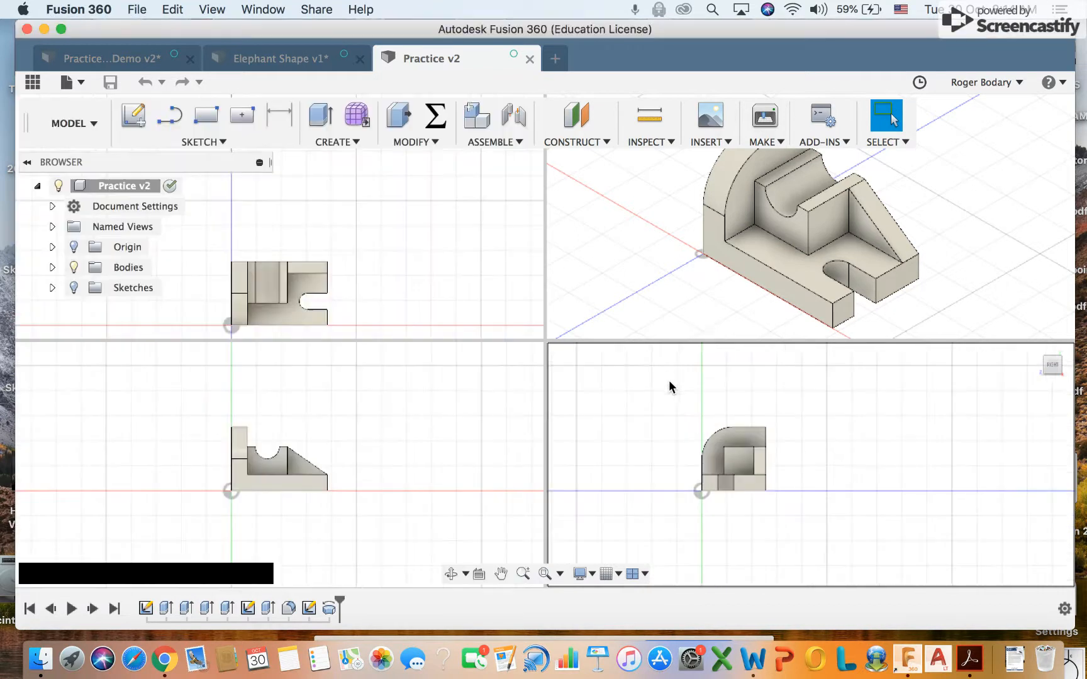
Step: Turn the layout grid off and on again, and return to a single view of the bracket
click(618, 573)
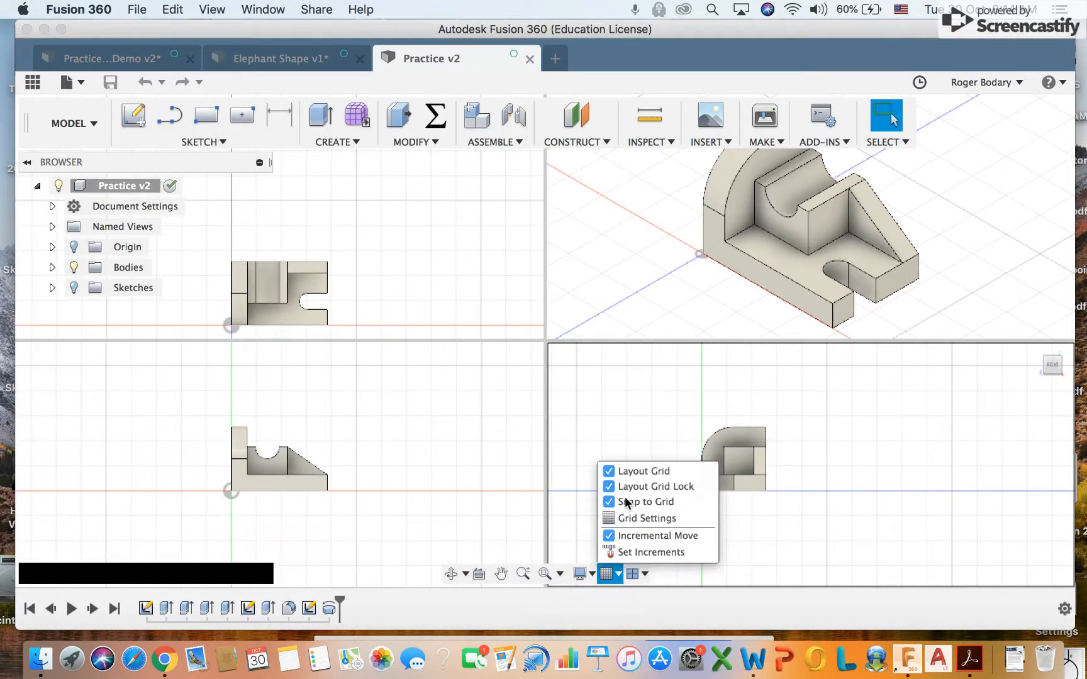
click(608, 471)
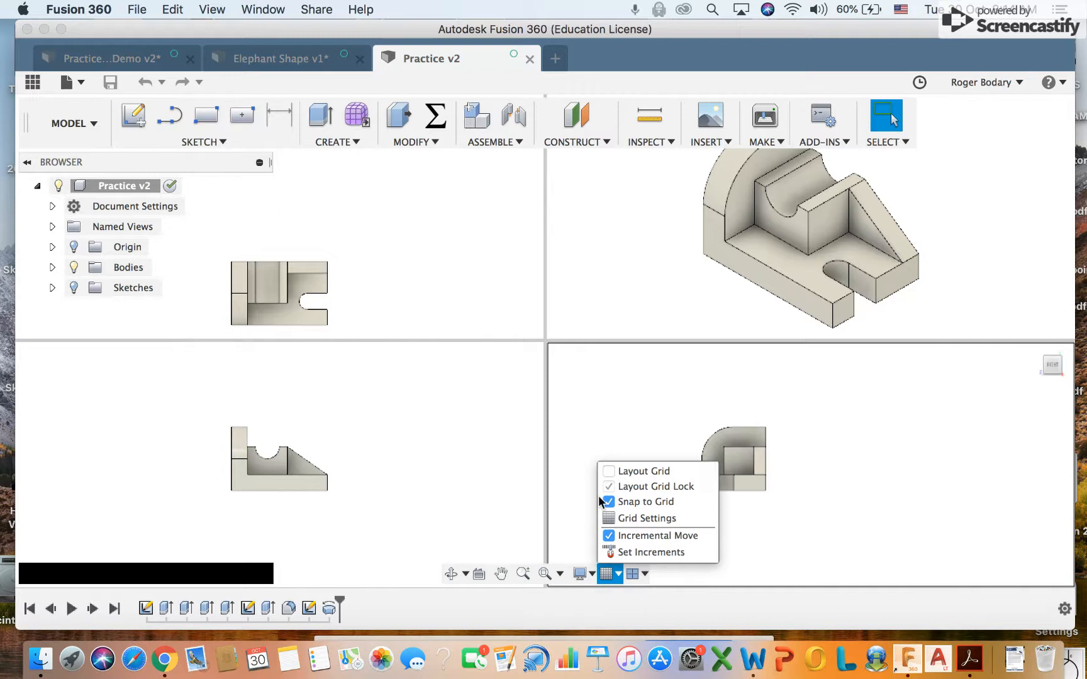
click(609, 472)
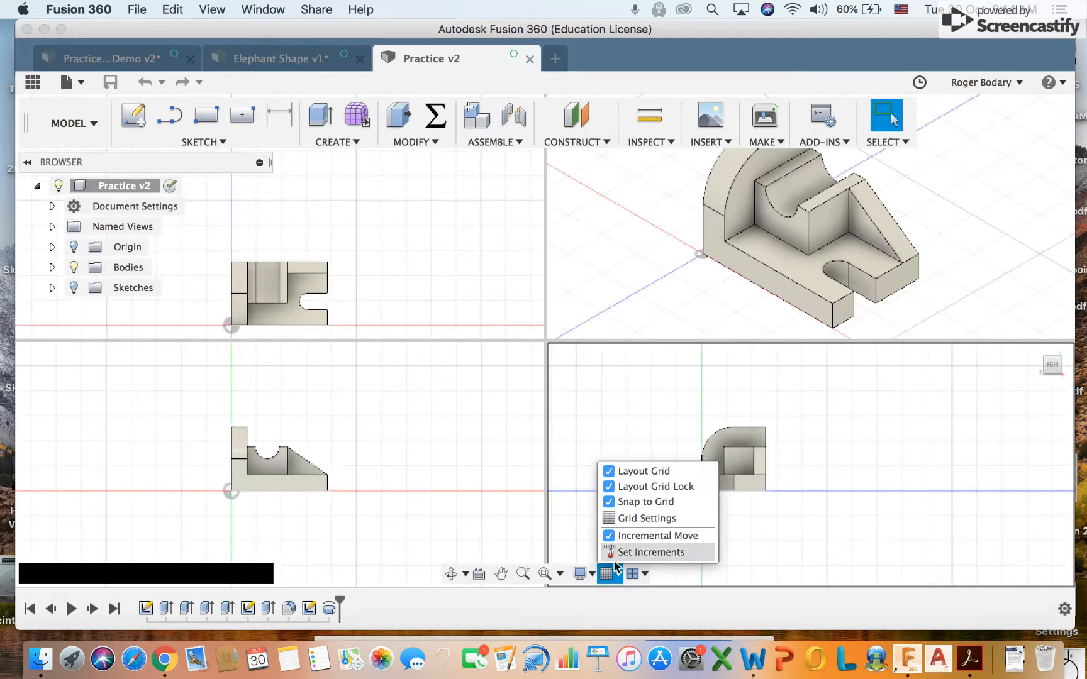
click(716, 570)
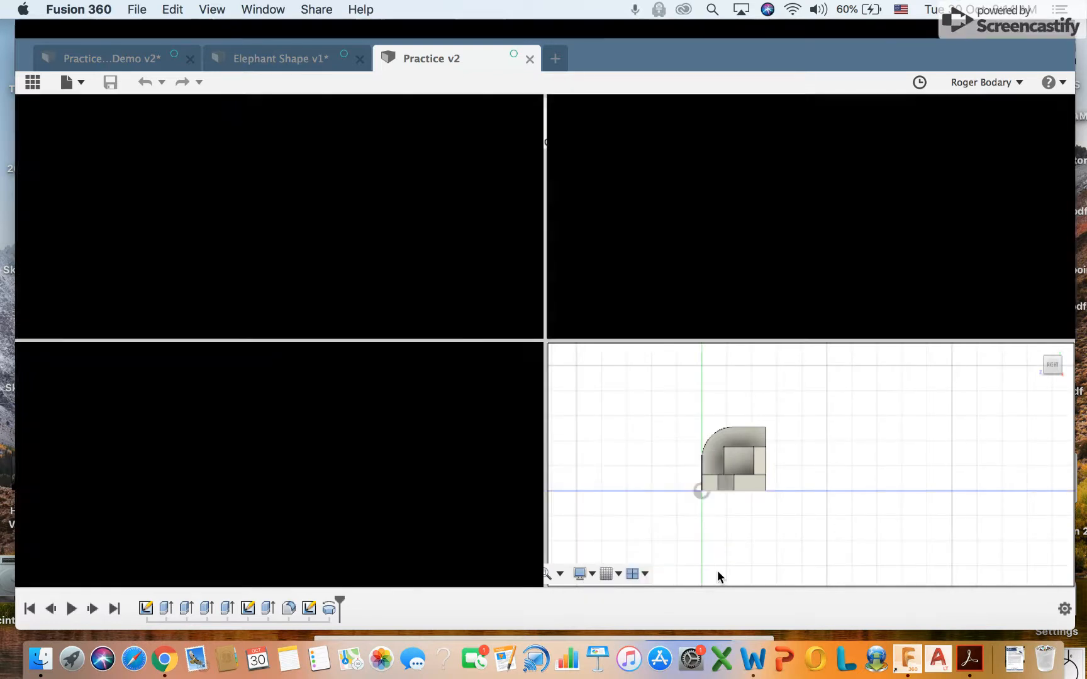
click(636, 574)
click(636, 535)
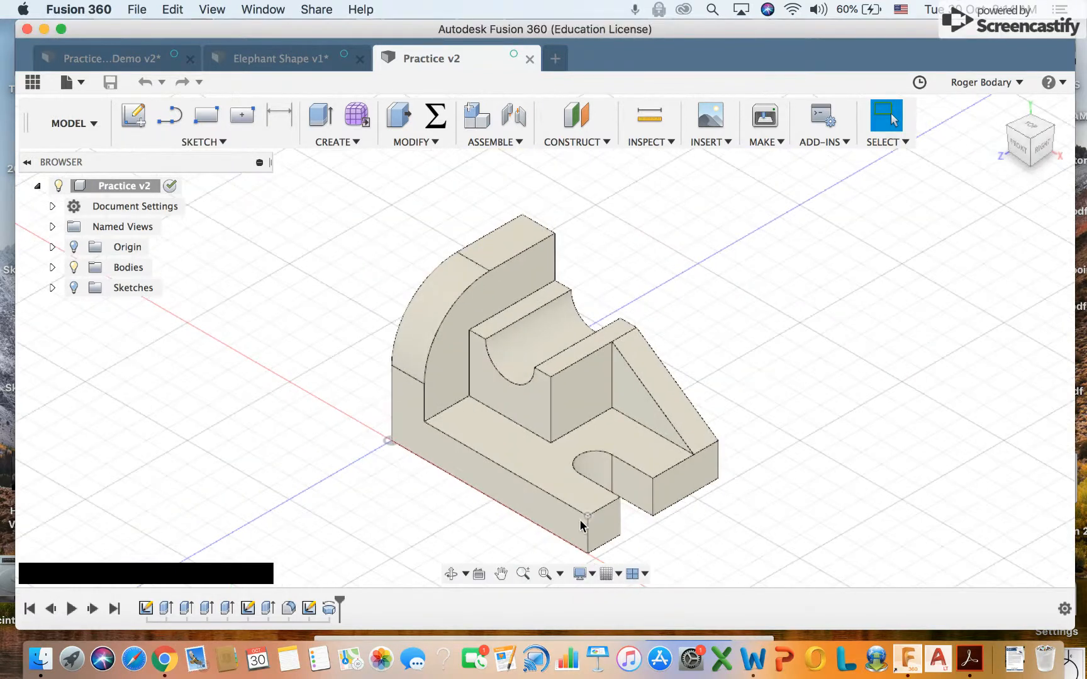
Step: Orbit the bracket freely to a lower front angle and play back its modelling history
click(450, 574)
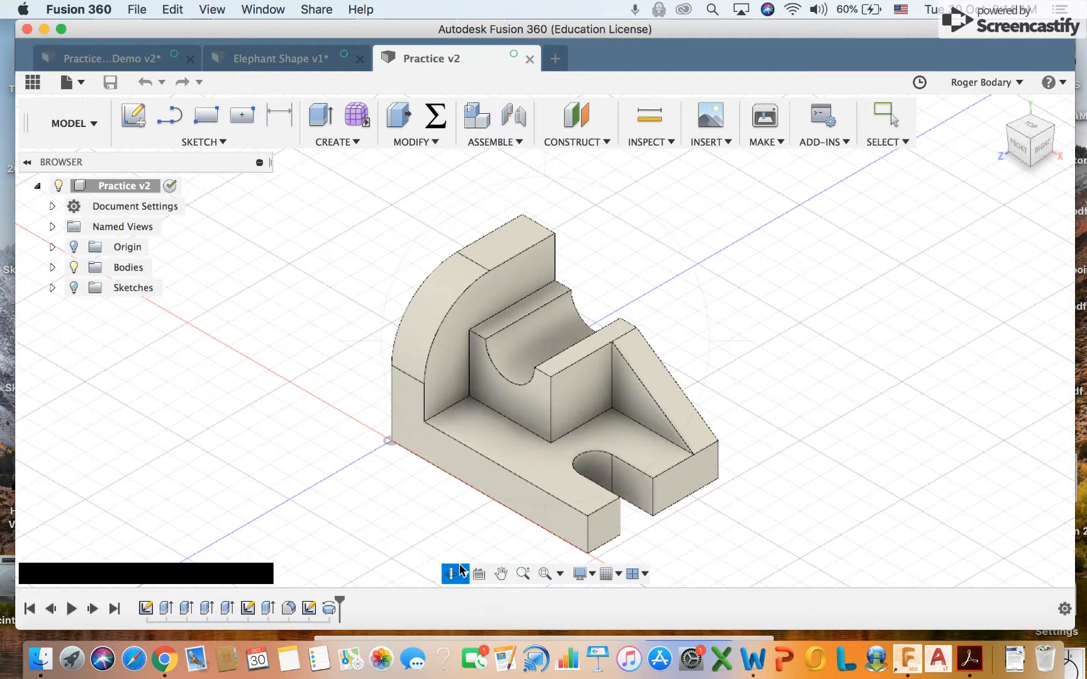
drag(444, 531, 451, 504)
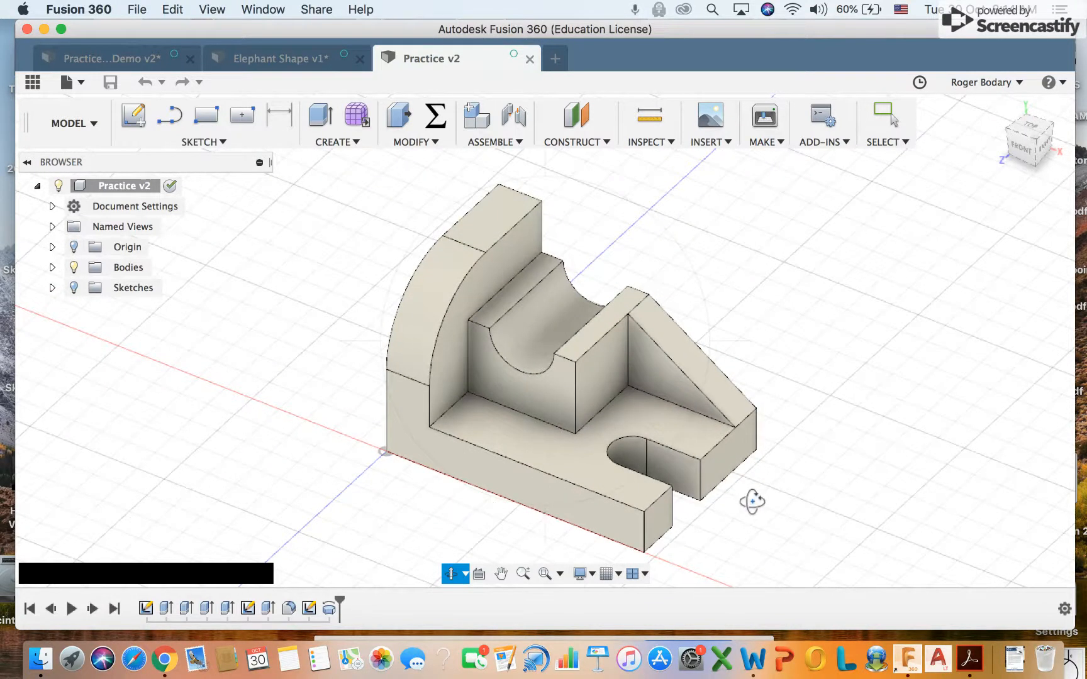
key(Escape)
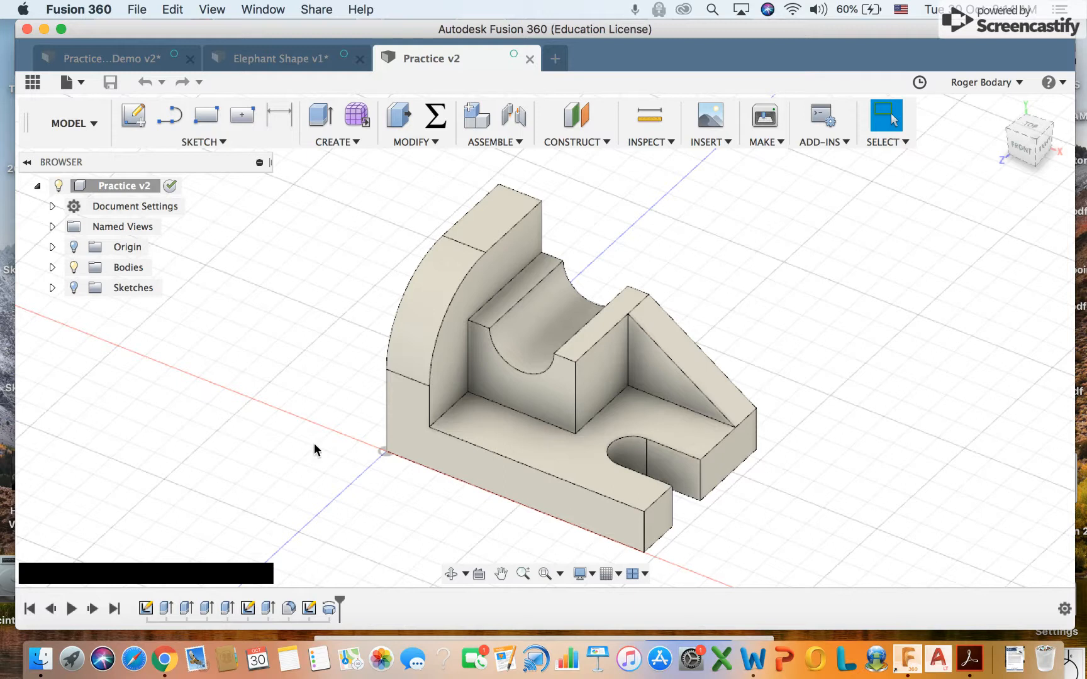
click(70, 610)
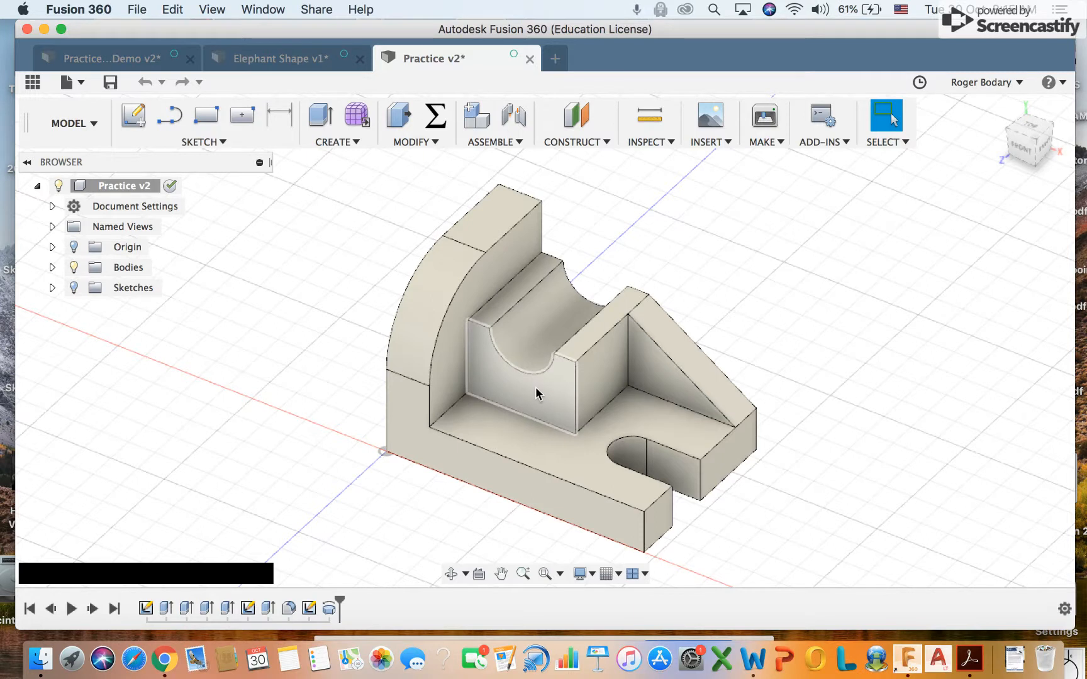
Step: Edit the base sketch, set the offset between the plate's front edge and the central block to 25 mm, and finish the sketch
right_click(145, 609)
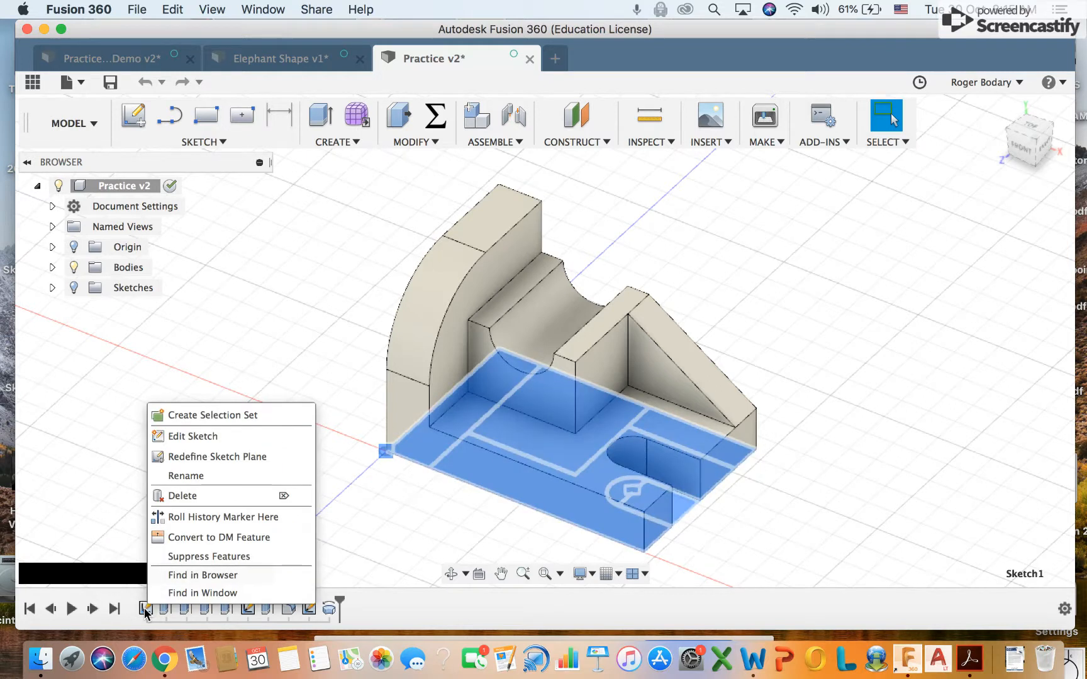
click(182, 439)
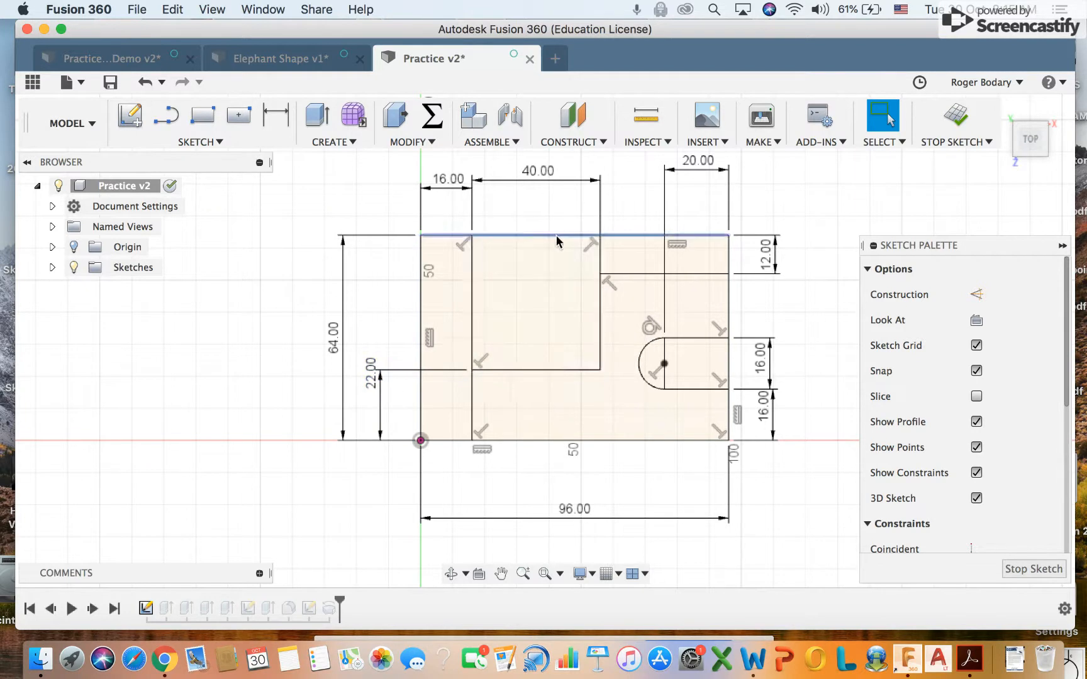
double_click(370, 376)
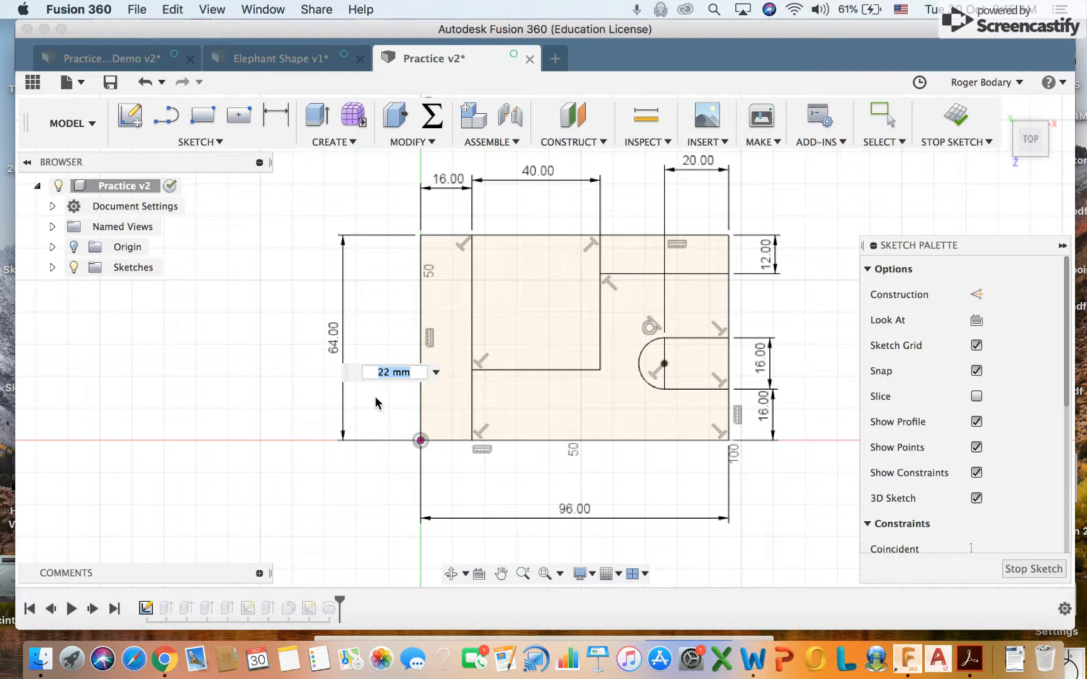
text(25)
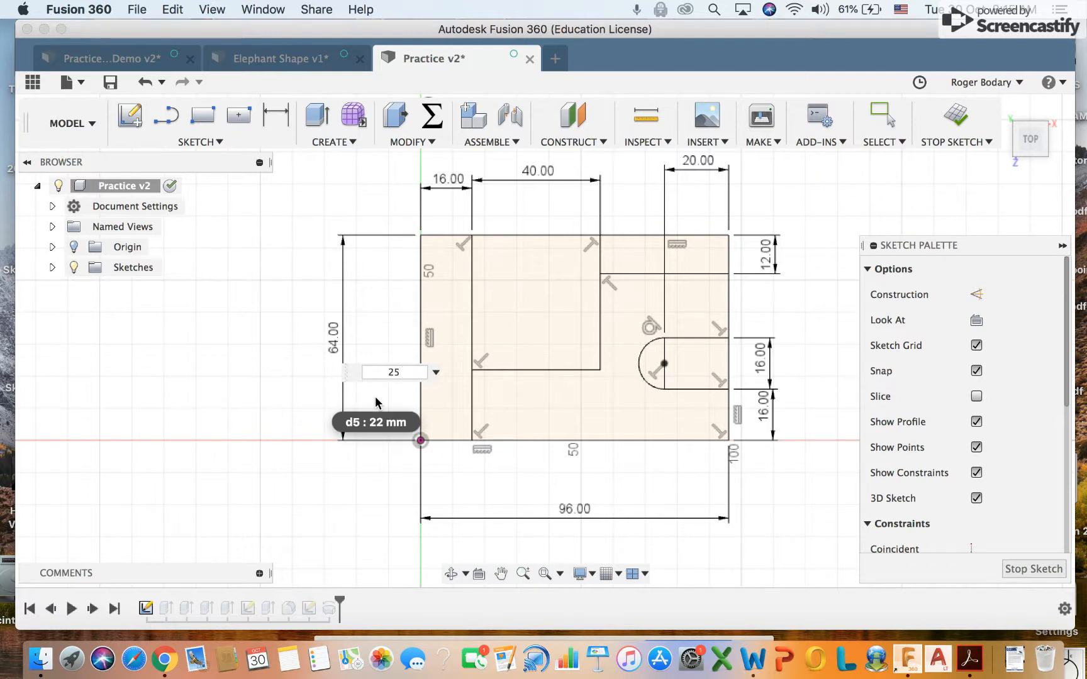
key(Return)
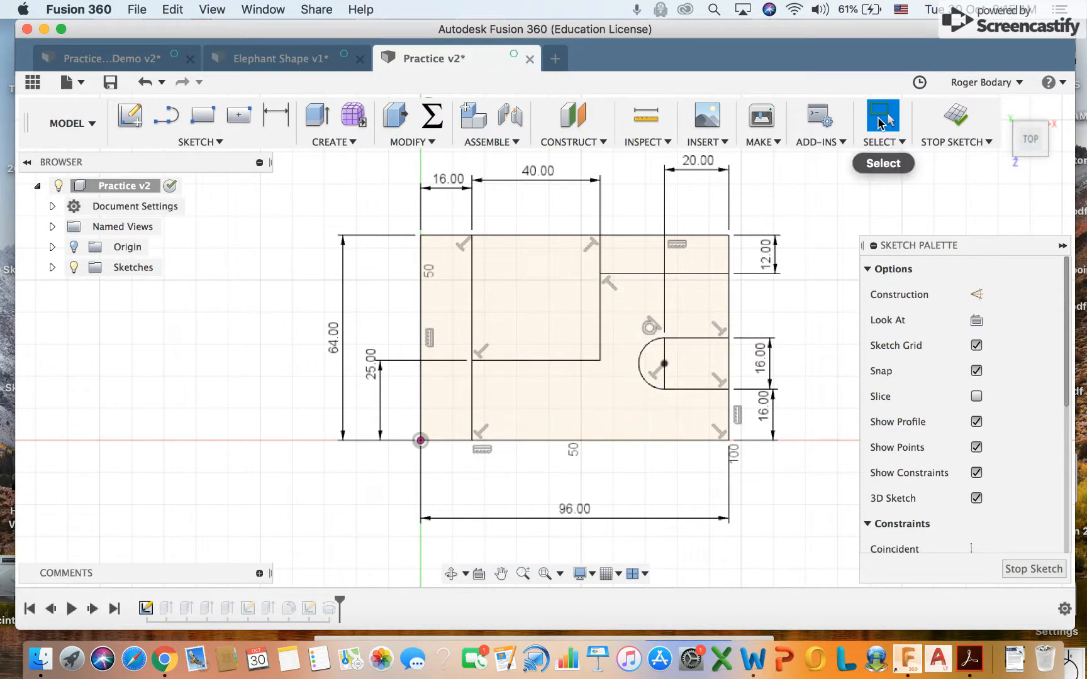
click(957, 126)
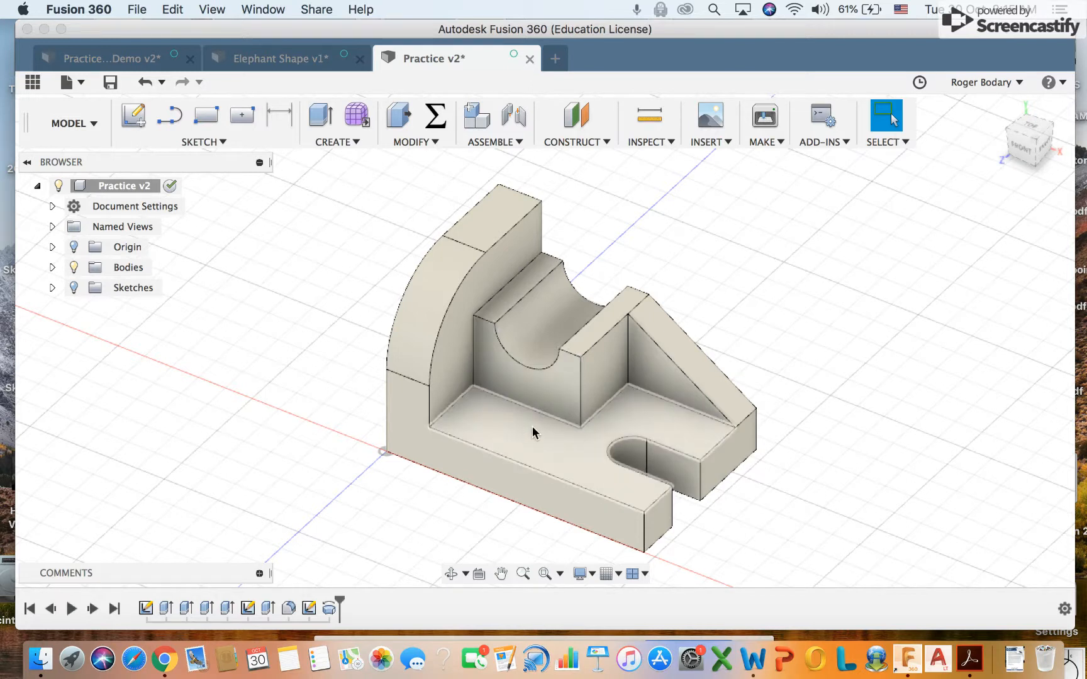
Step: Reopen the base sketch, set the central block's offset from the plate's front edge to 22 mm, and finish the sketch
right_click(147, 608)
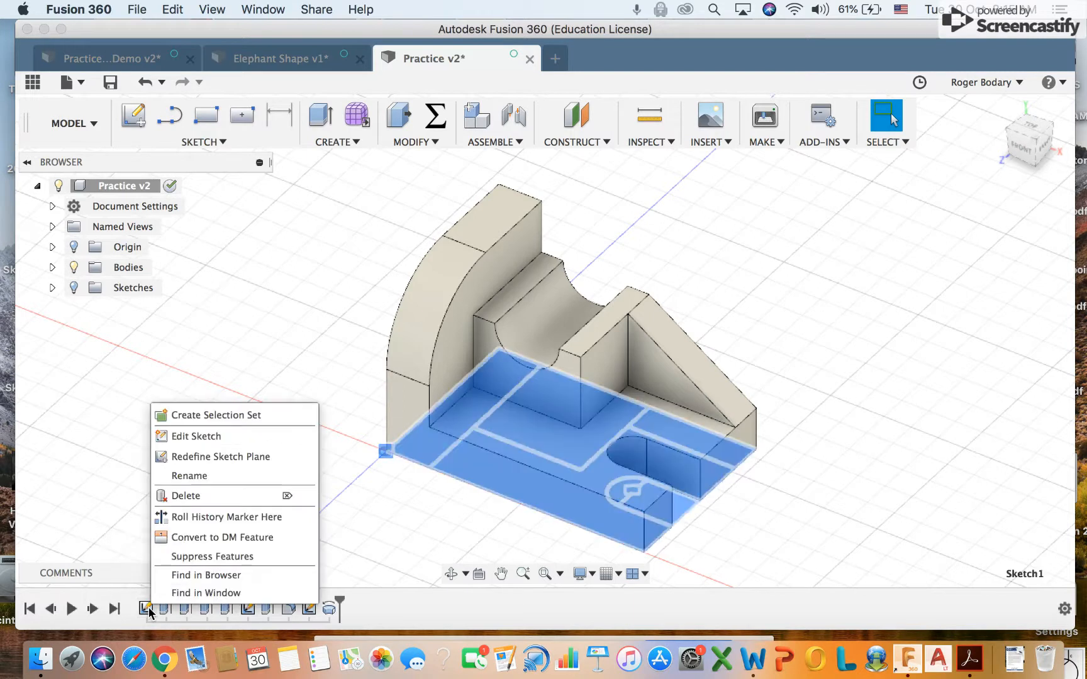
click(181, 437)
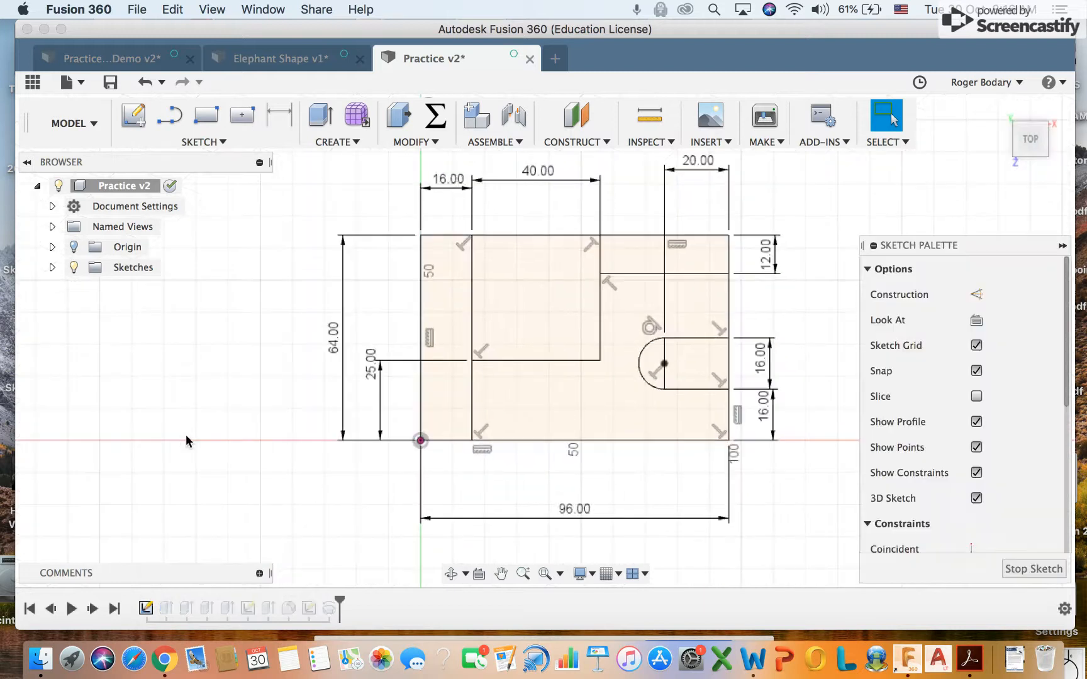
click(371, 376)
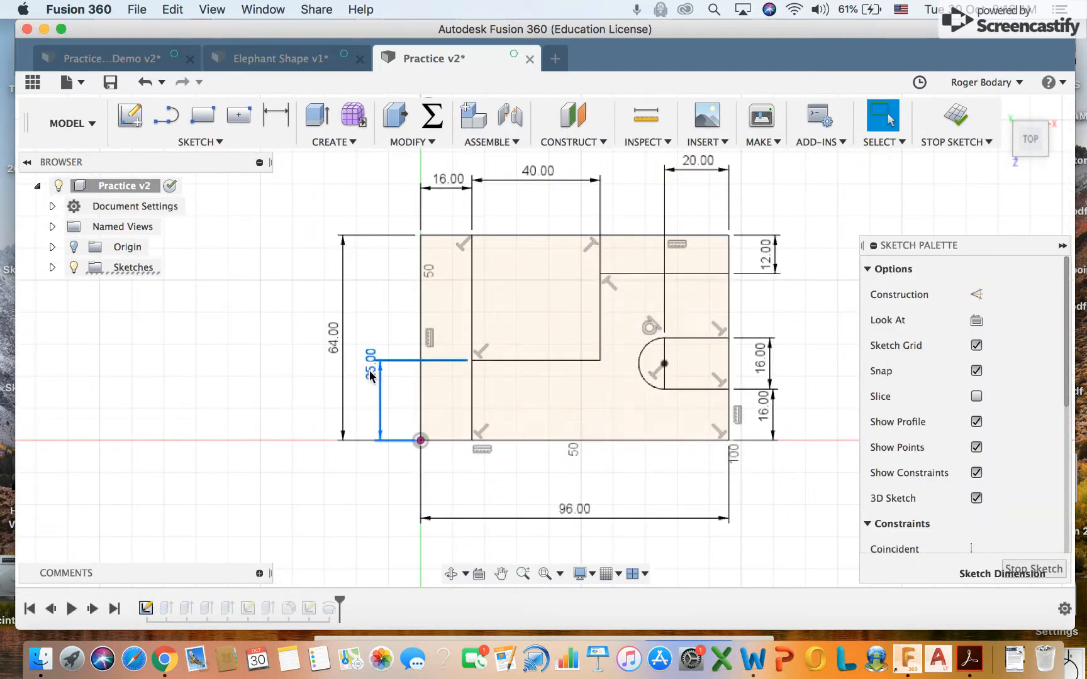
double_click(370, 373)
text(22)
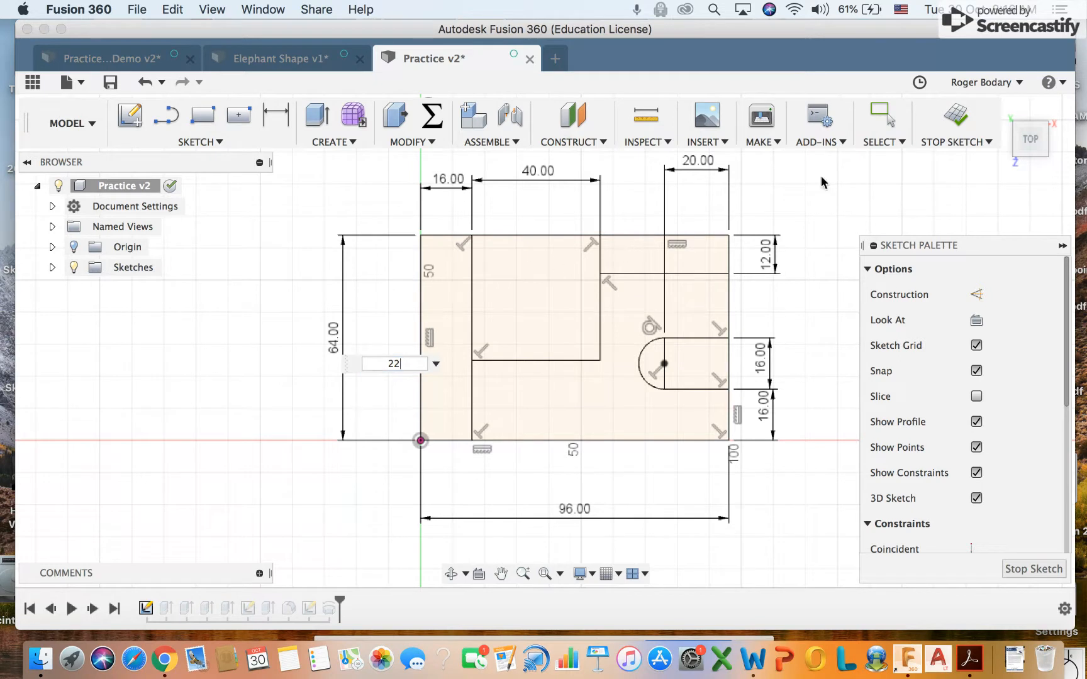
click(883, 116)
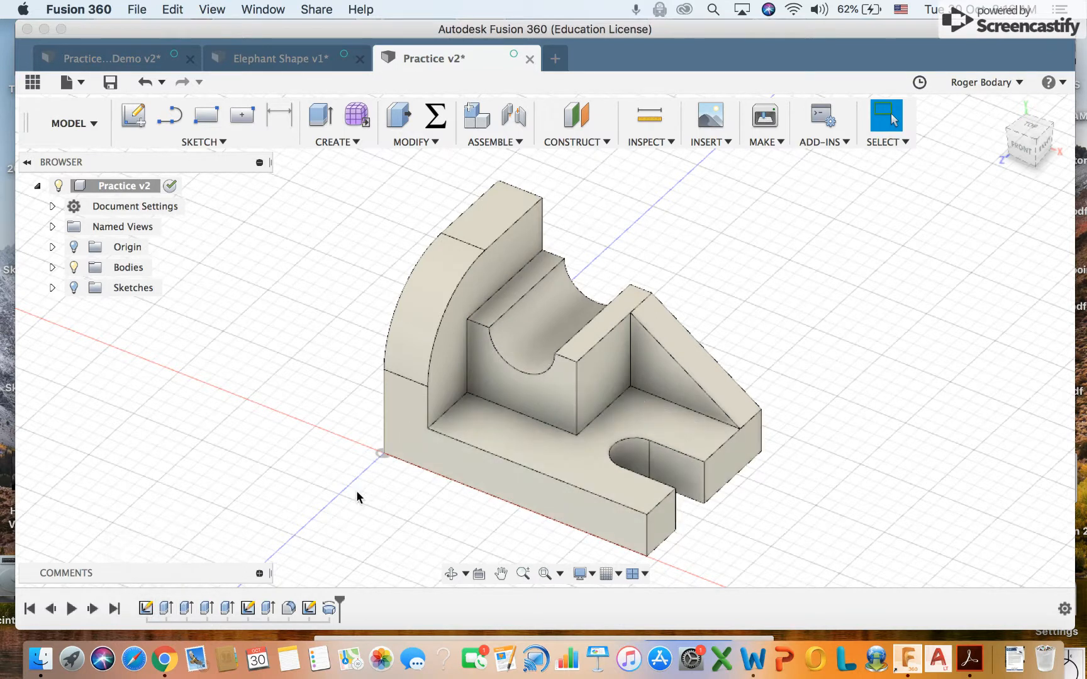
Step: Start a new drawing from the bracket design
scroll(338, 494, up, 2)
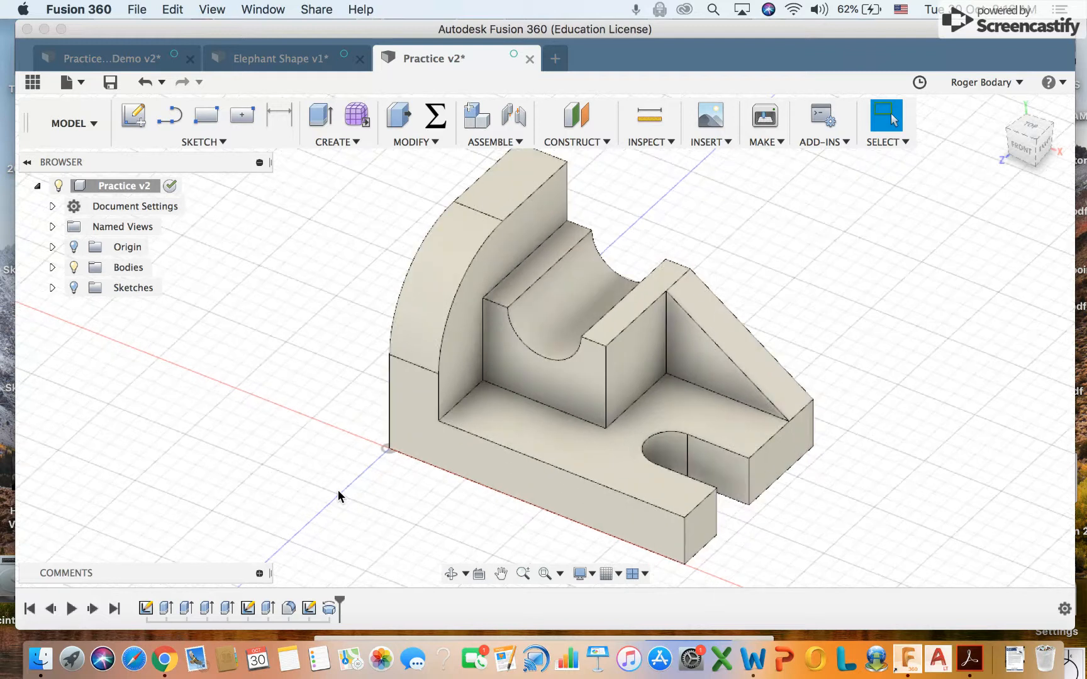
scroll(338, 490, down, 1)
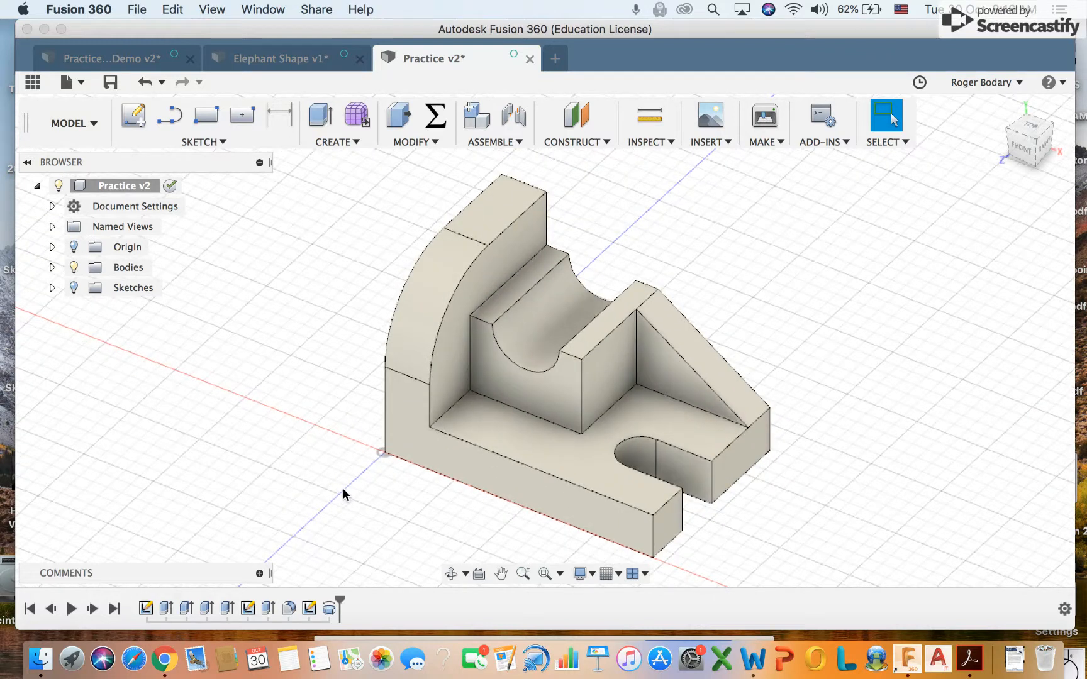
click(94, 125)
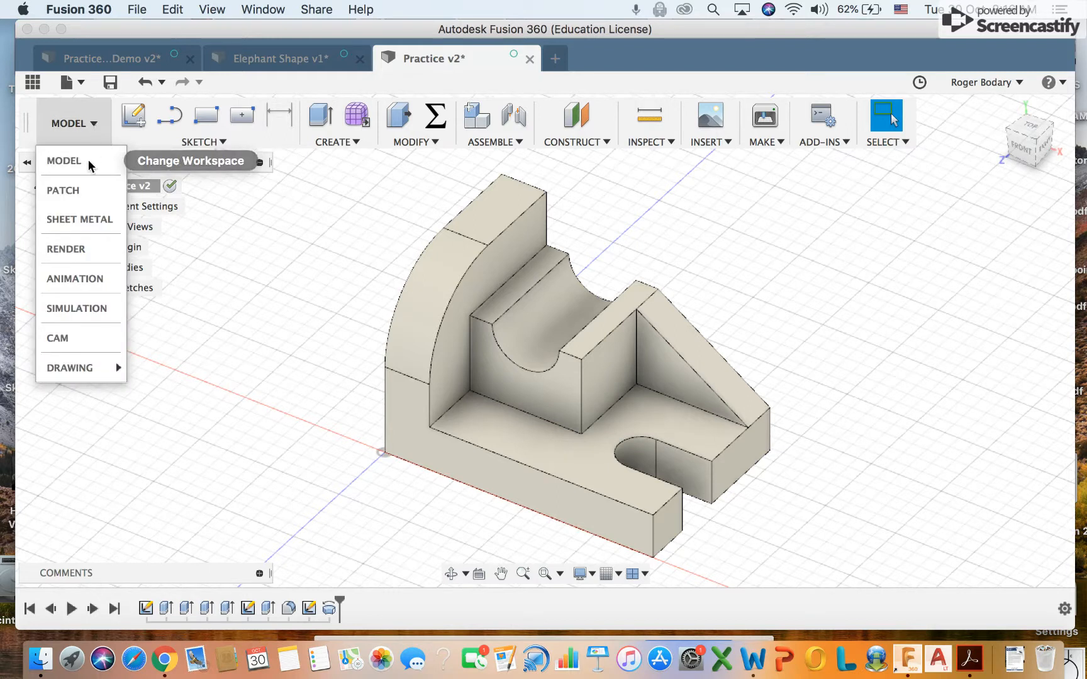
mouse_move(78, 368)
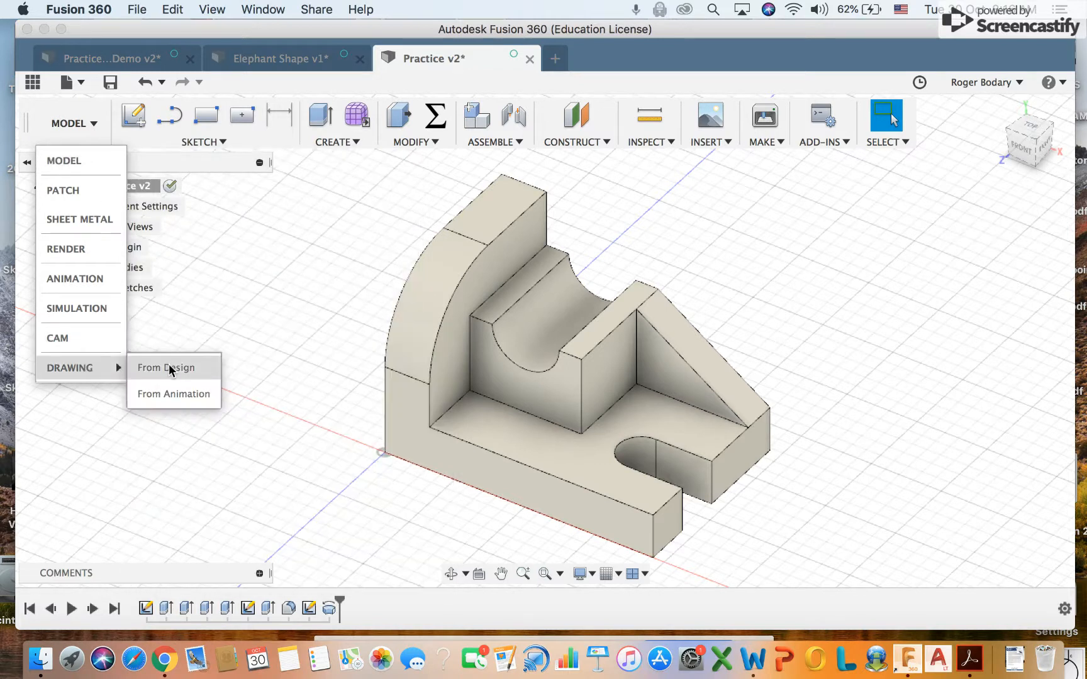
click(169, 367)
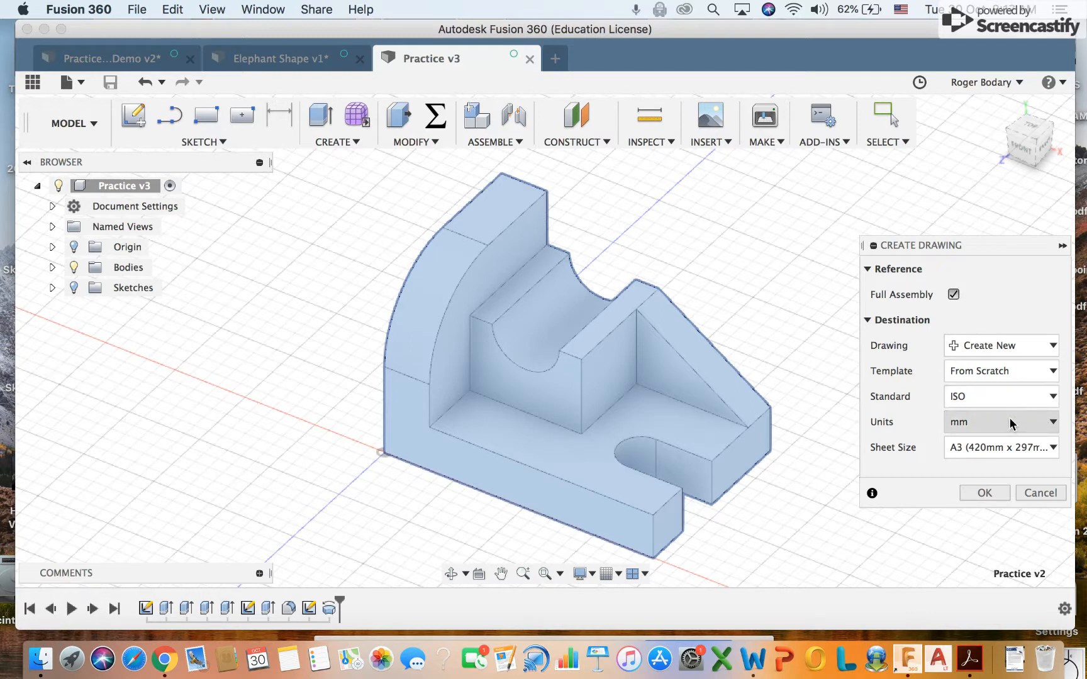
Step: Create a from-scratch ISO drawing in mm on an A3 (420mm x 297mm) sheet and place the front view at 1:2 scale
click(1053, 448)
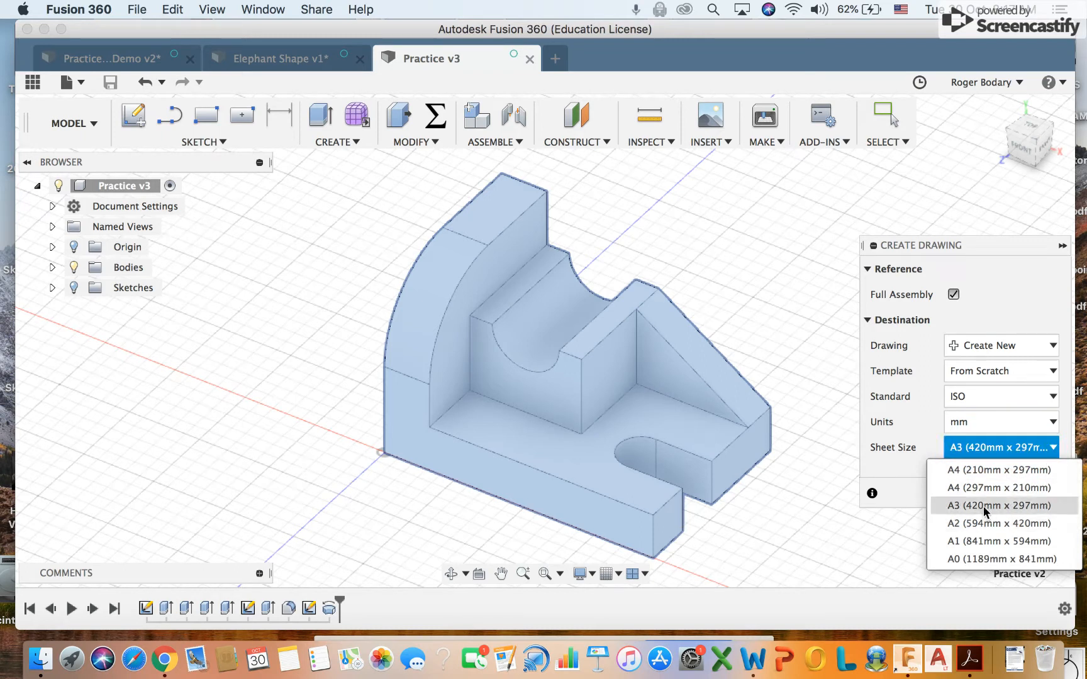
click(977, 447)
click(1049, 457)
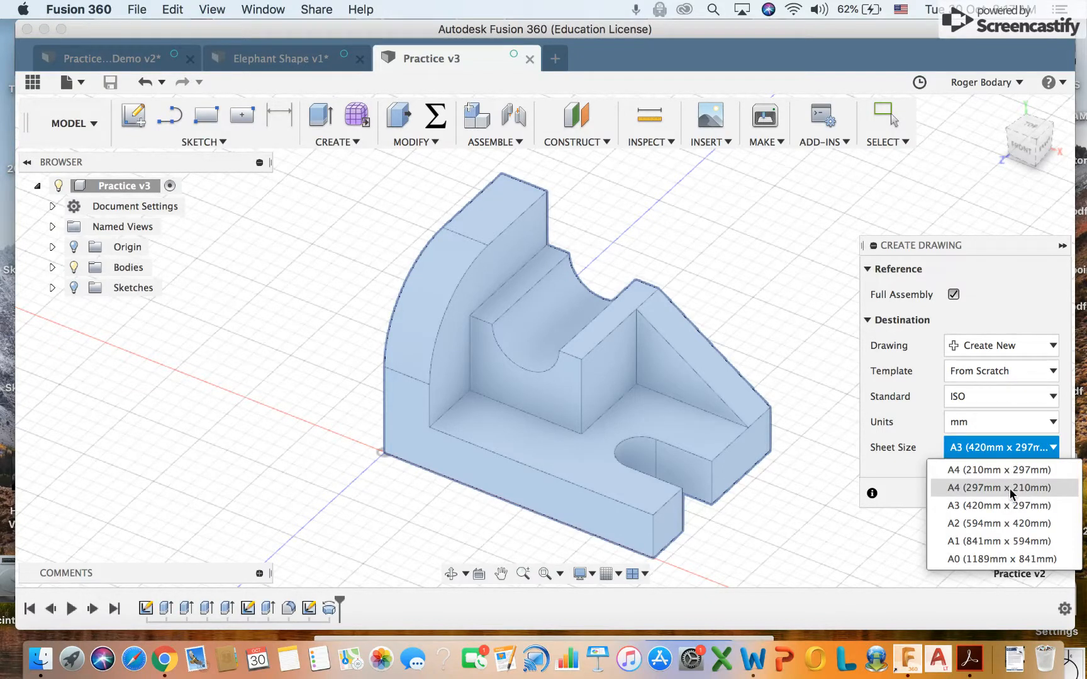
click(824, 473)
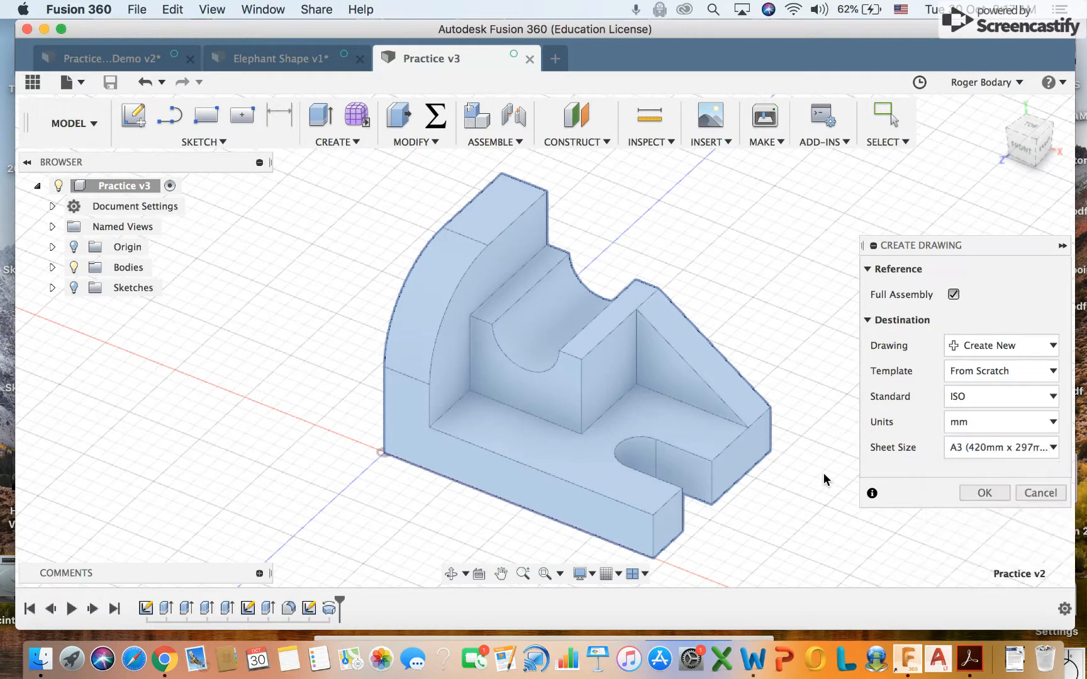
click(1053, 397)
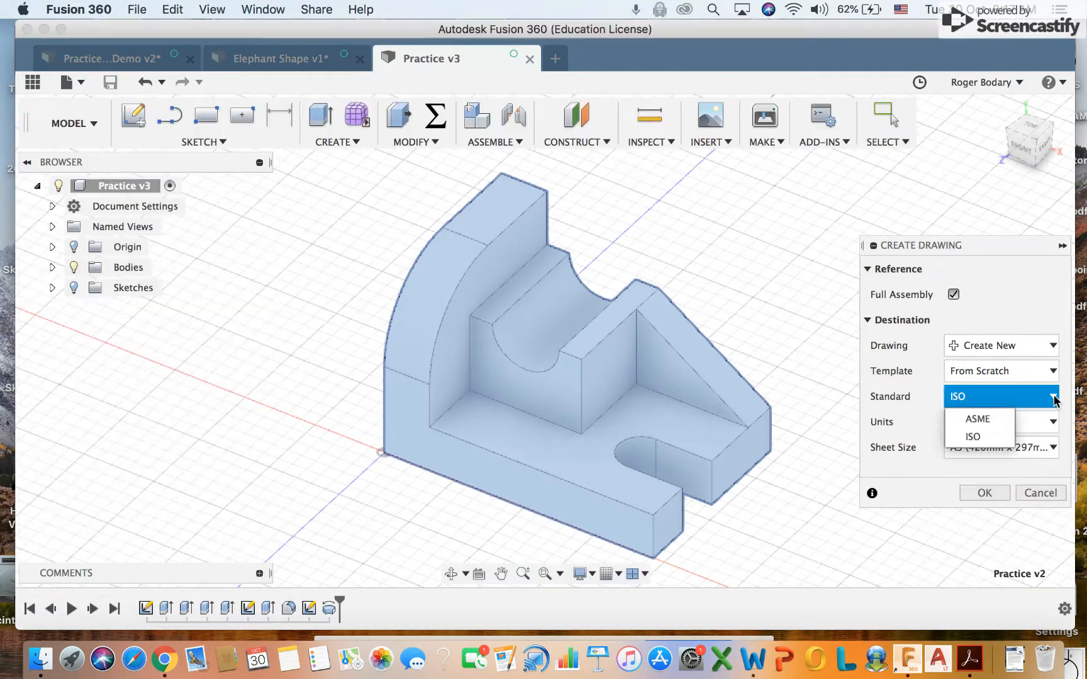
click(1052, 398)
click(1057, 426)
click(1055, 427)
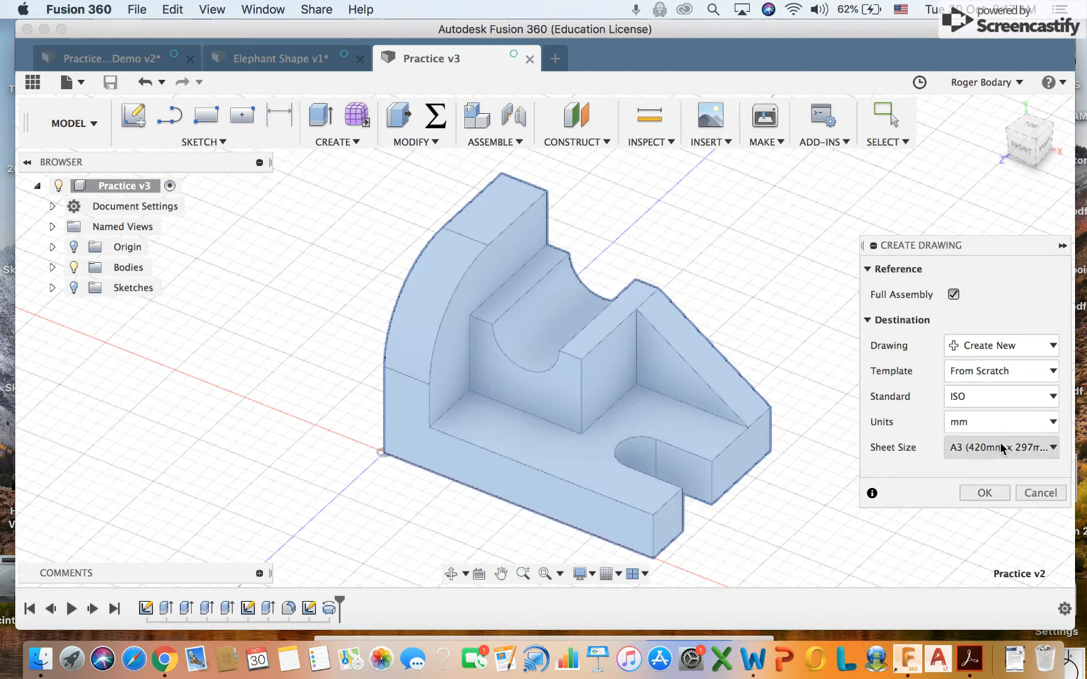
click(986, 492)
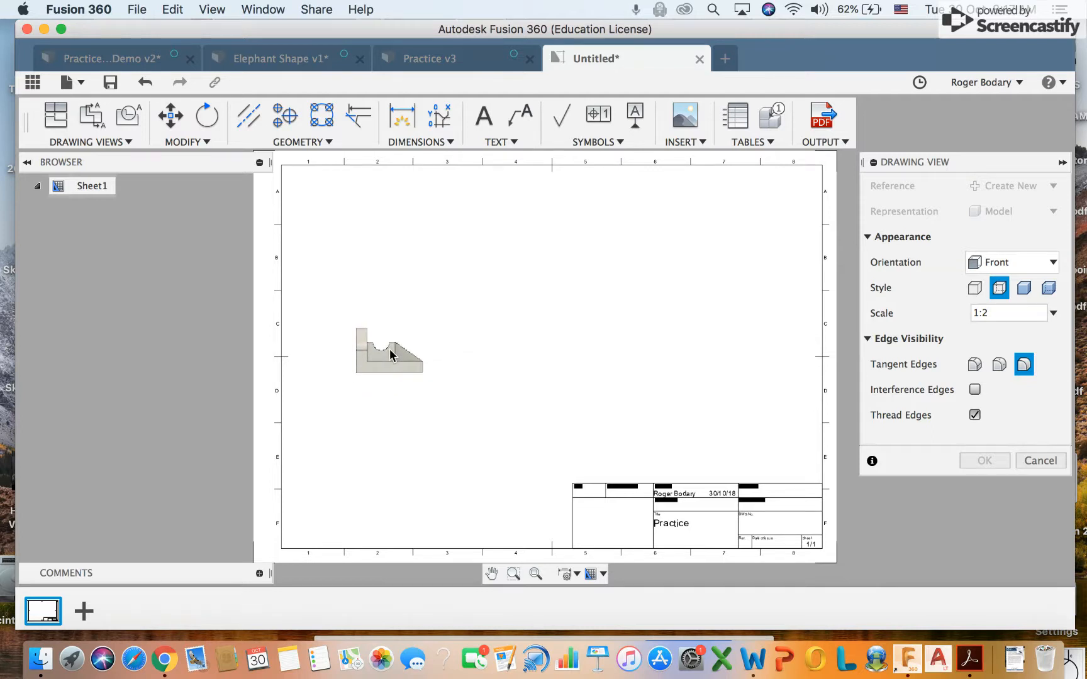
click(392, 354)
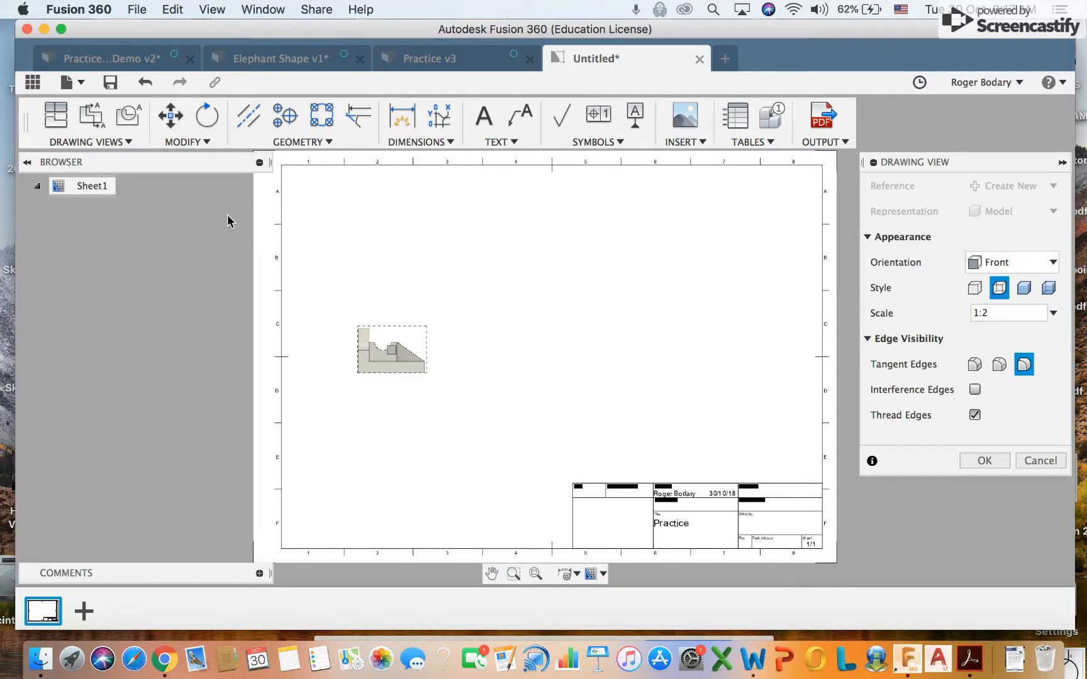
Step: Try projecting orthogonal views from all four sides of the front view, and undo the placed projections
click(129, 144)
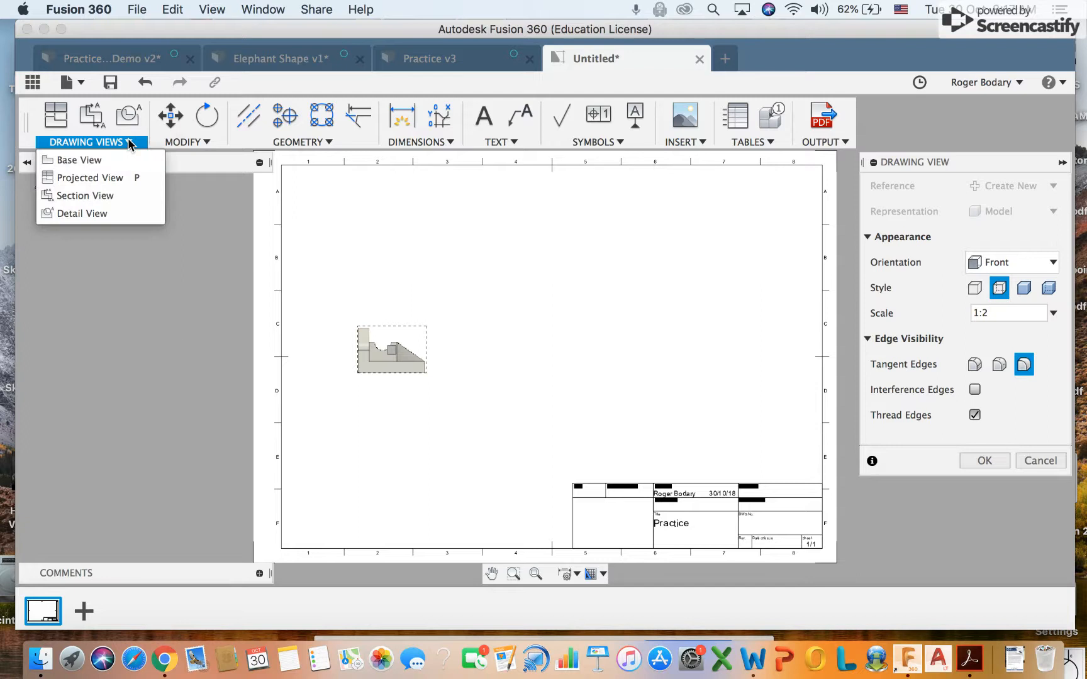
click(100, 177)
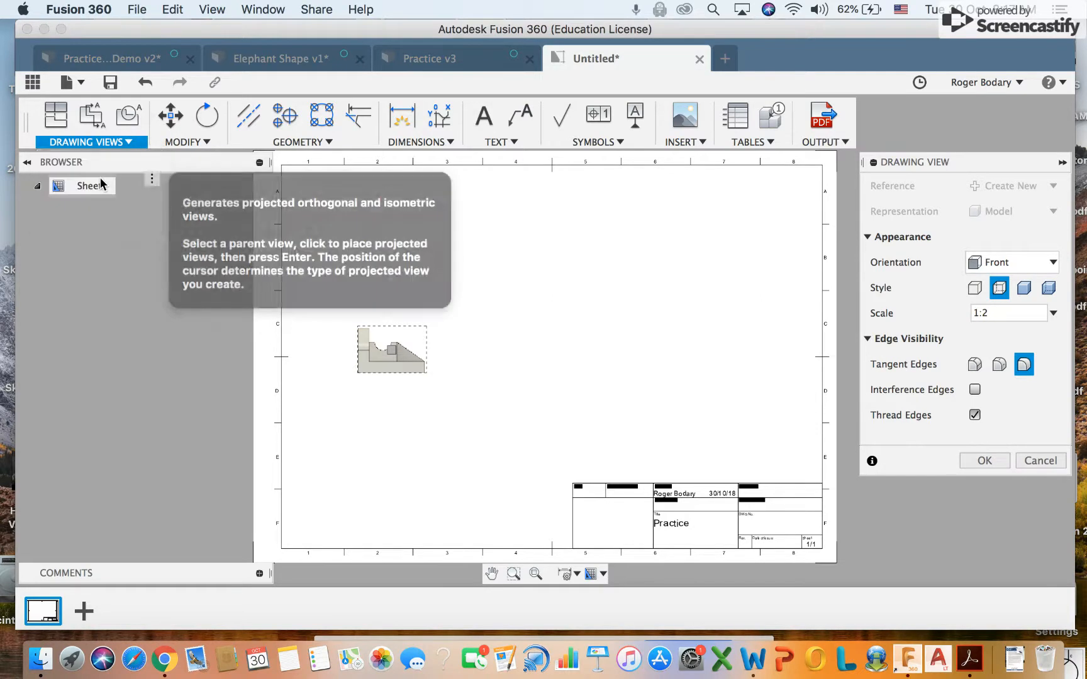
click(379, 356)
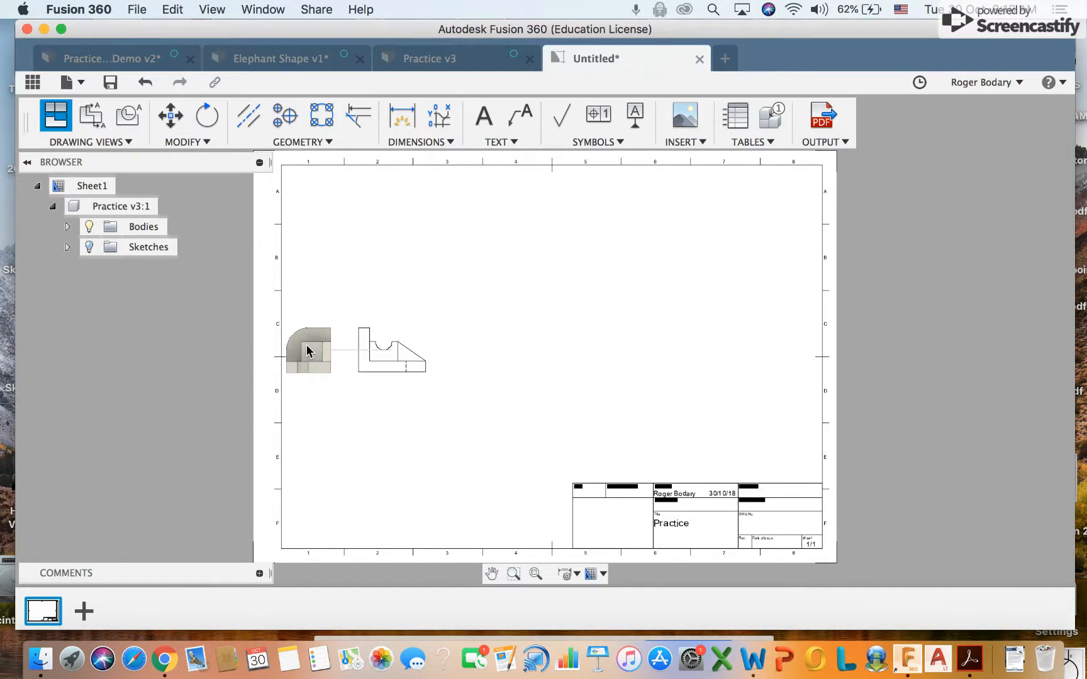
click(308, 345)
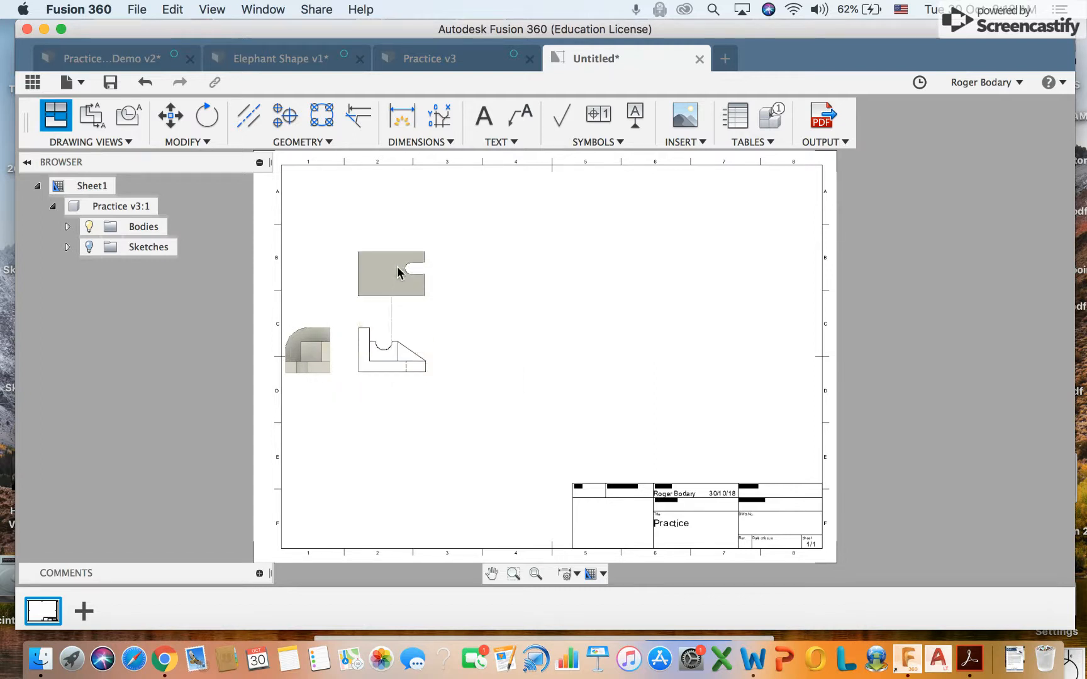
click(395, 254)
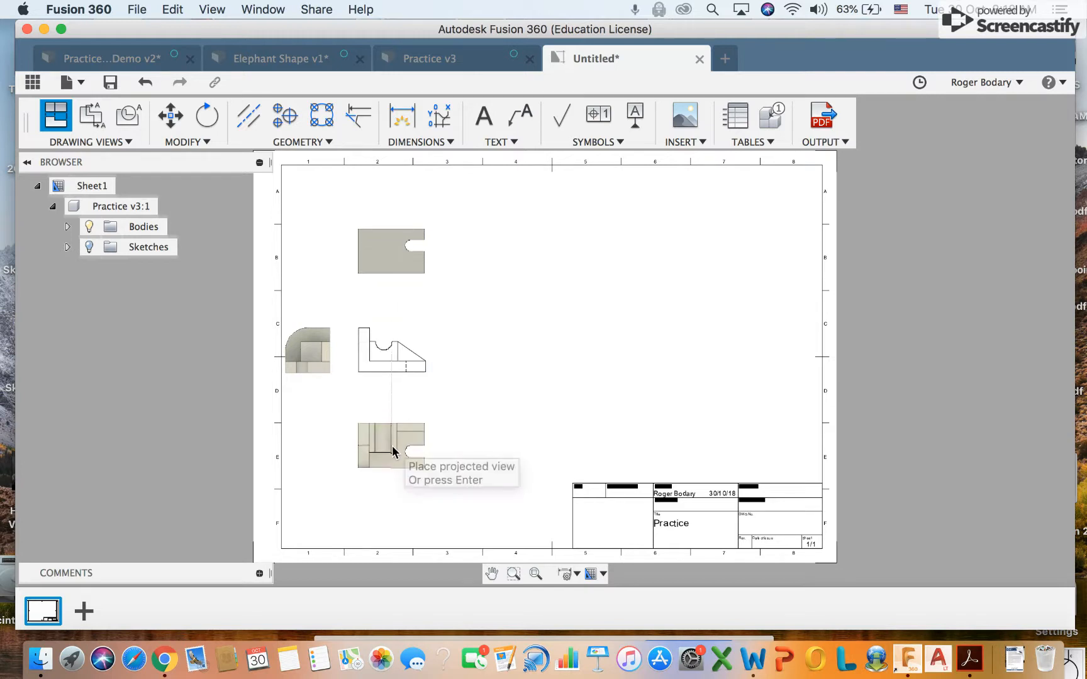
click(392, 449)
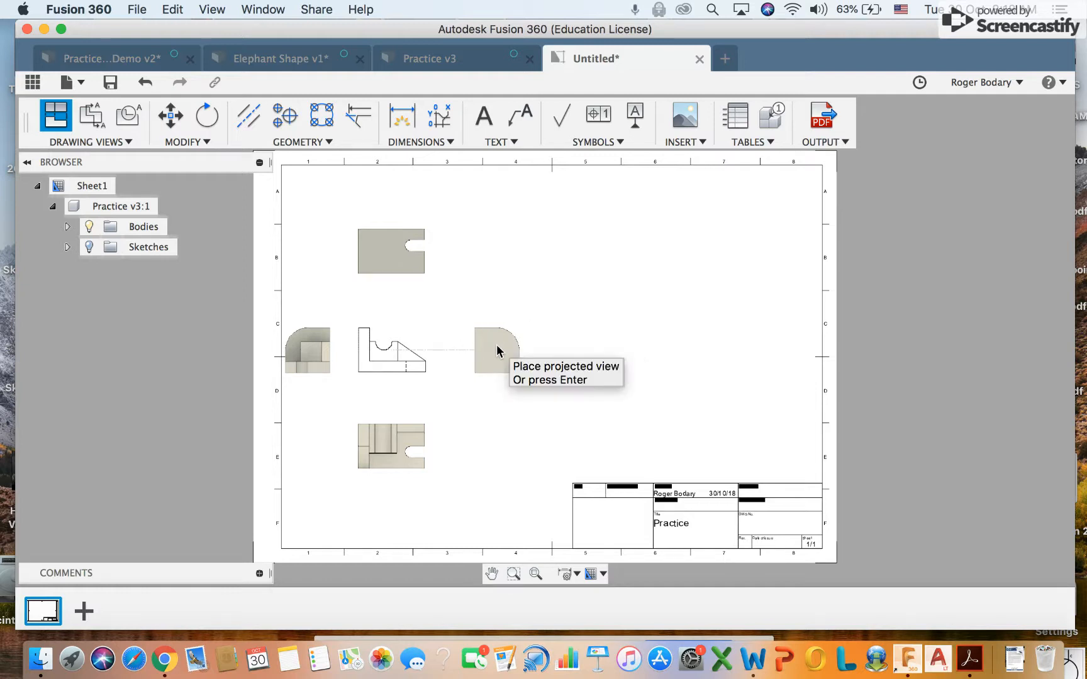
click(497, 352)
key(Return)
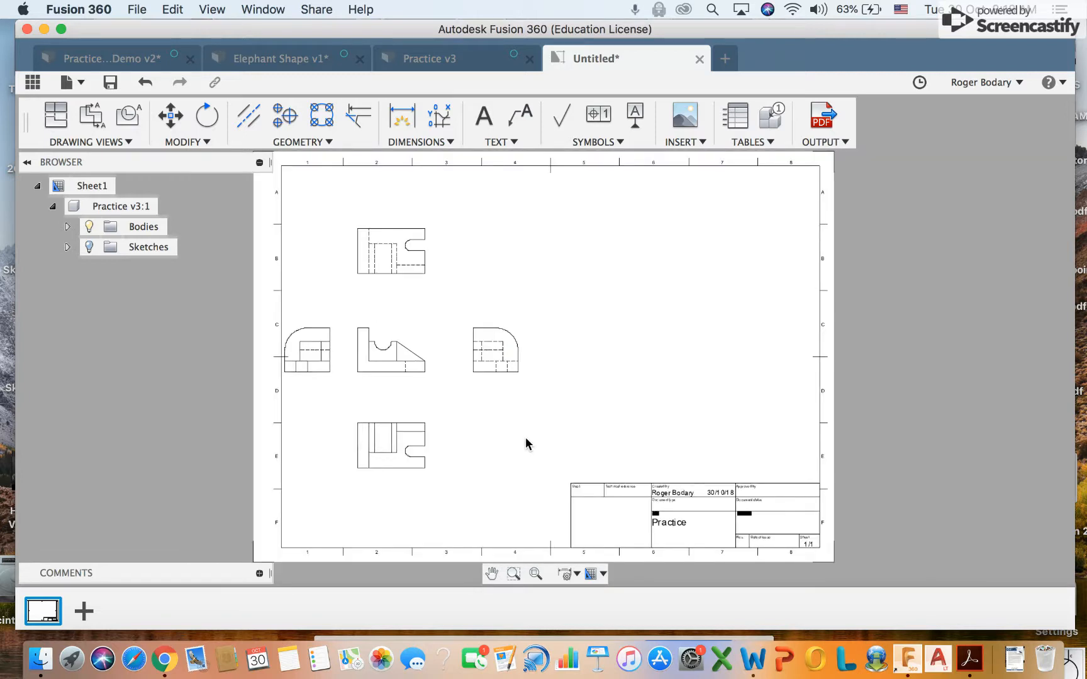
key(super+z)
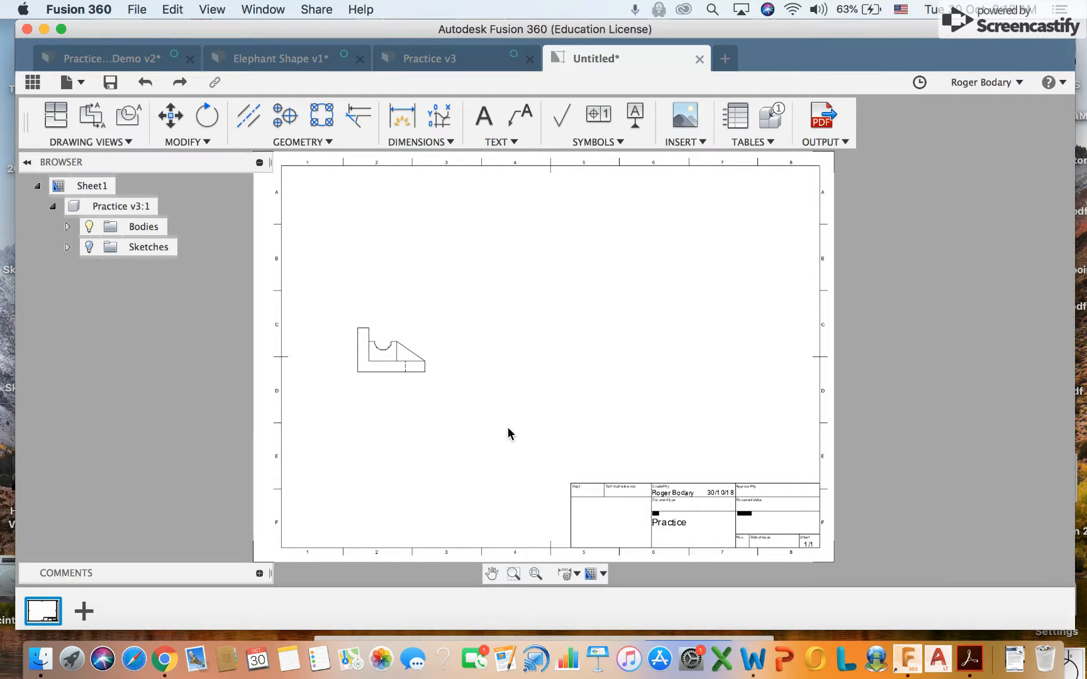
Step: Project one view below the front view, one to its left, and an isometric view diagonally to its lower left
click(128, 143)
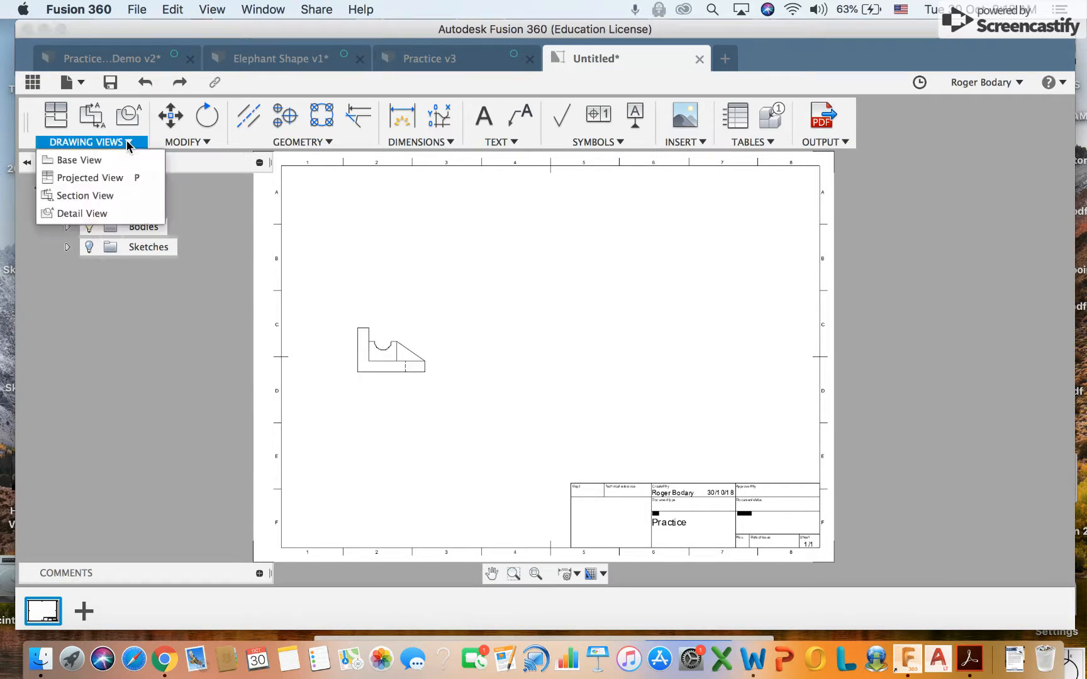
click(107, 177)
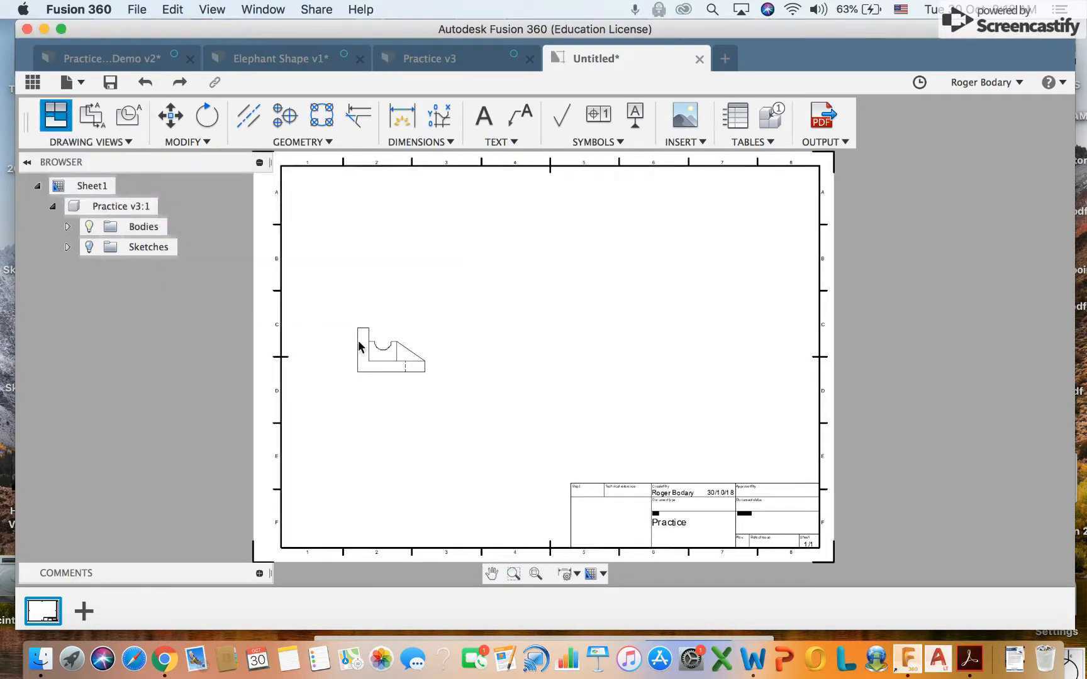
click(390, 357)
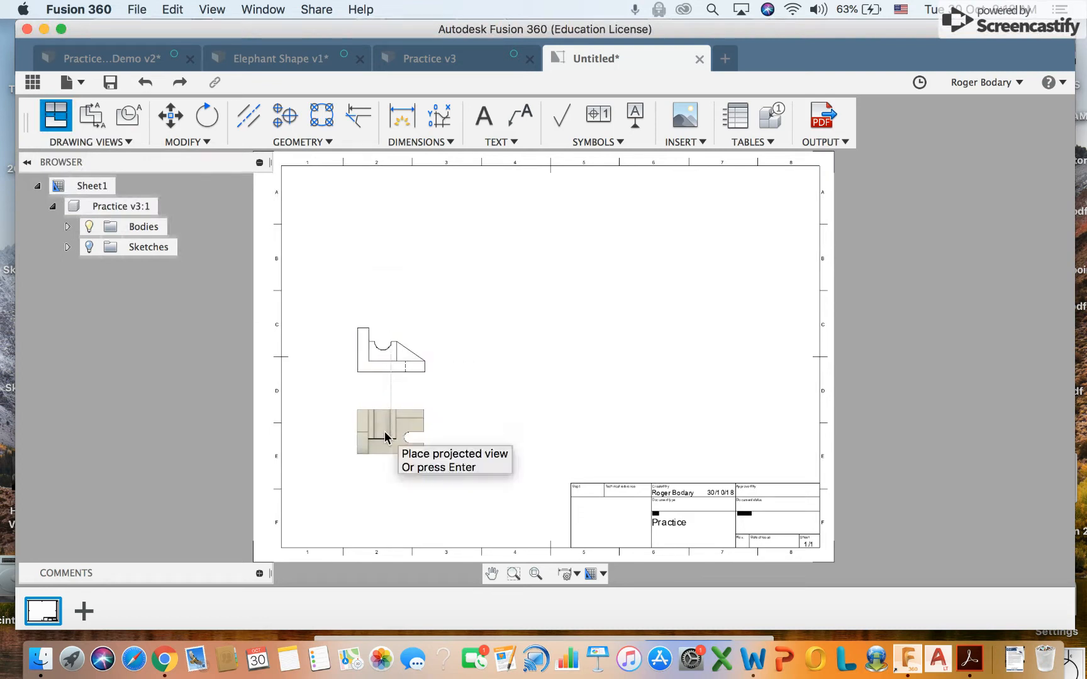
click(386, 438)
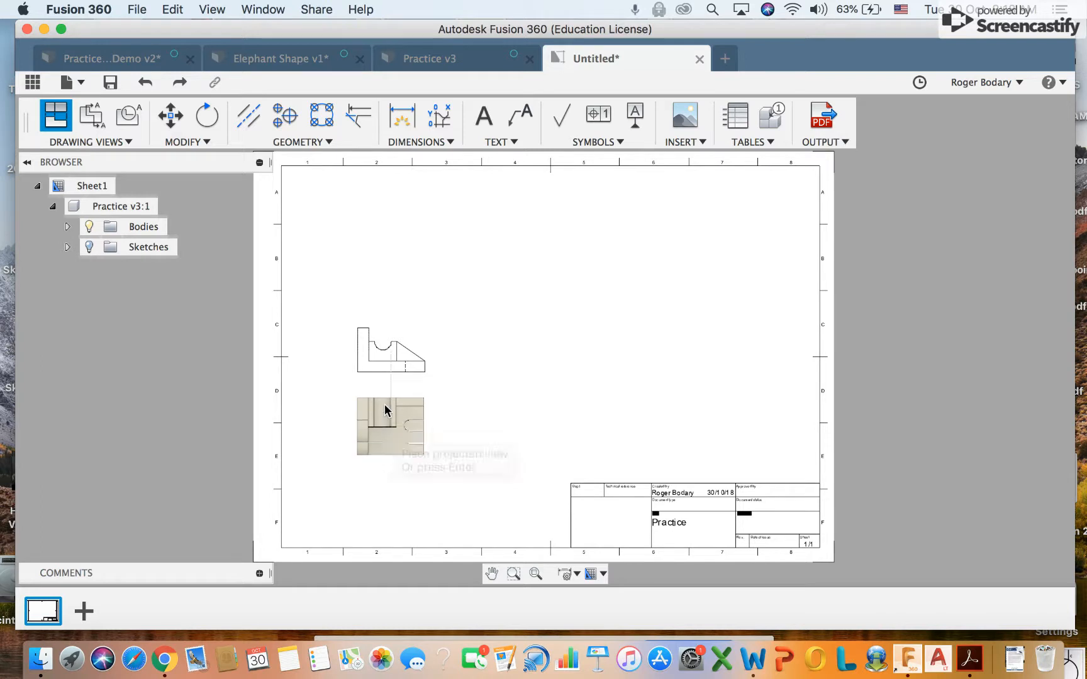
click(309, 350)
key(Return)
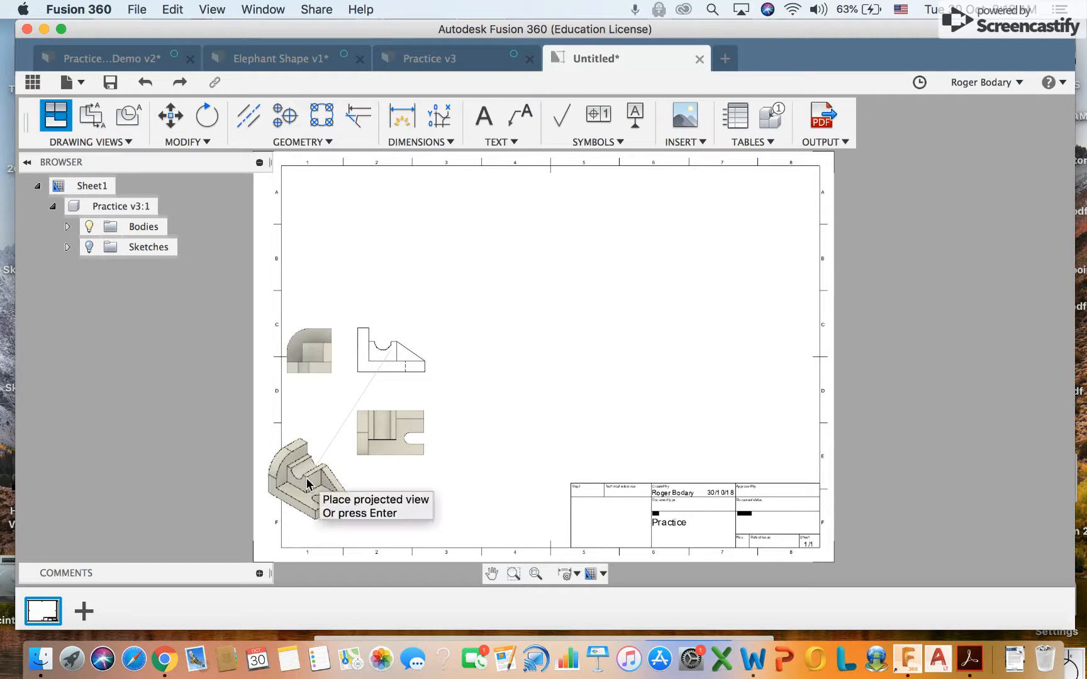
click(308, 484)
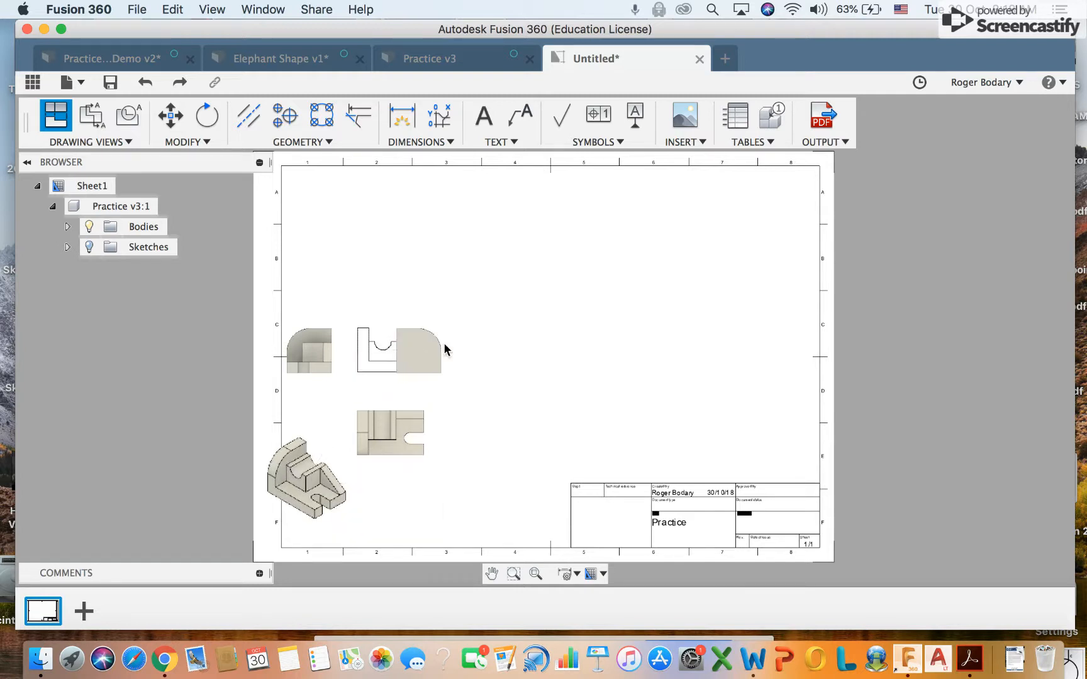
key(Return)
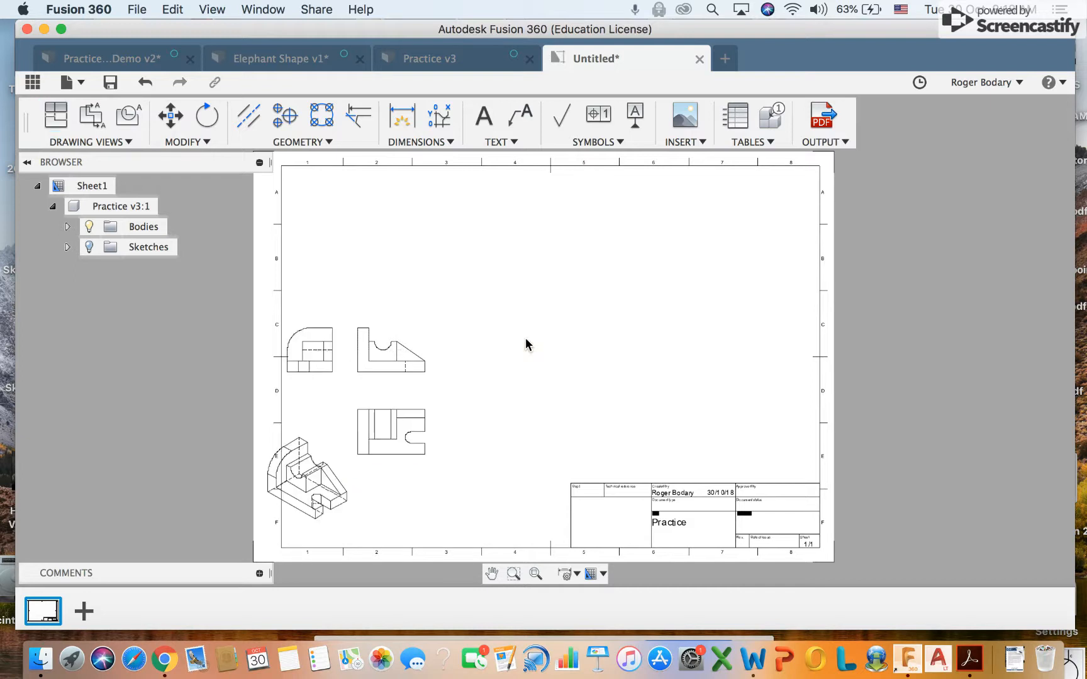
Step: Move the projected view below the front view straight up so it sits directly above the front view
scroll(481, 383, down, 2)
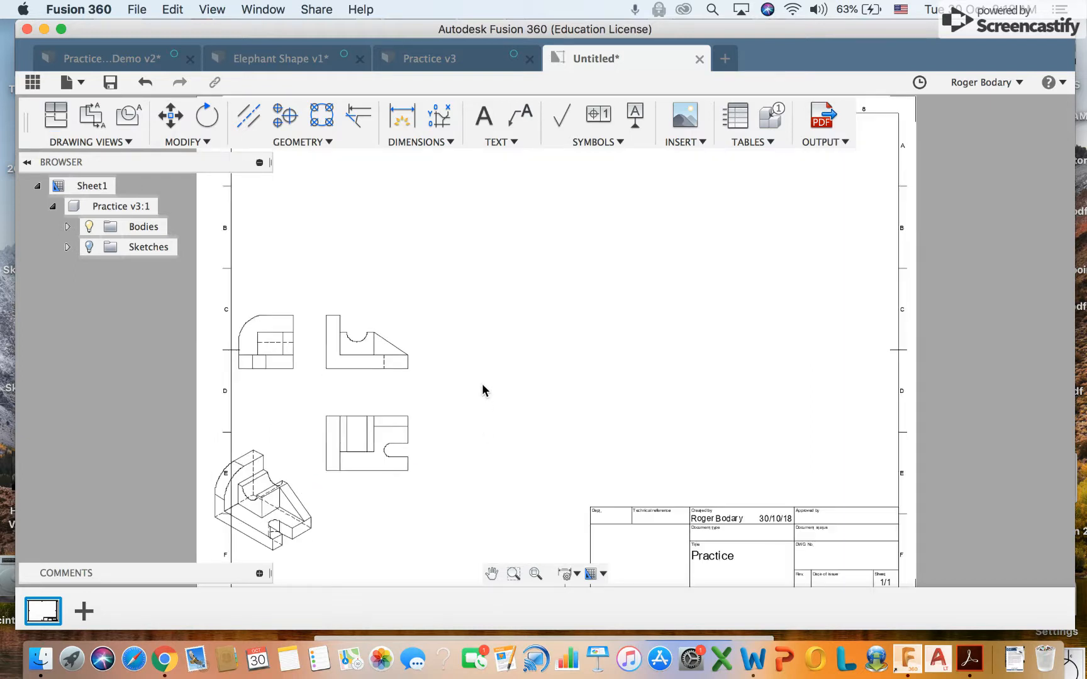
click(174, 117)
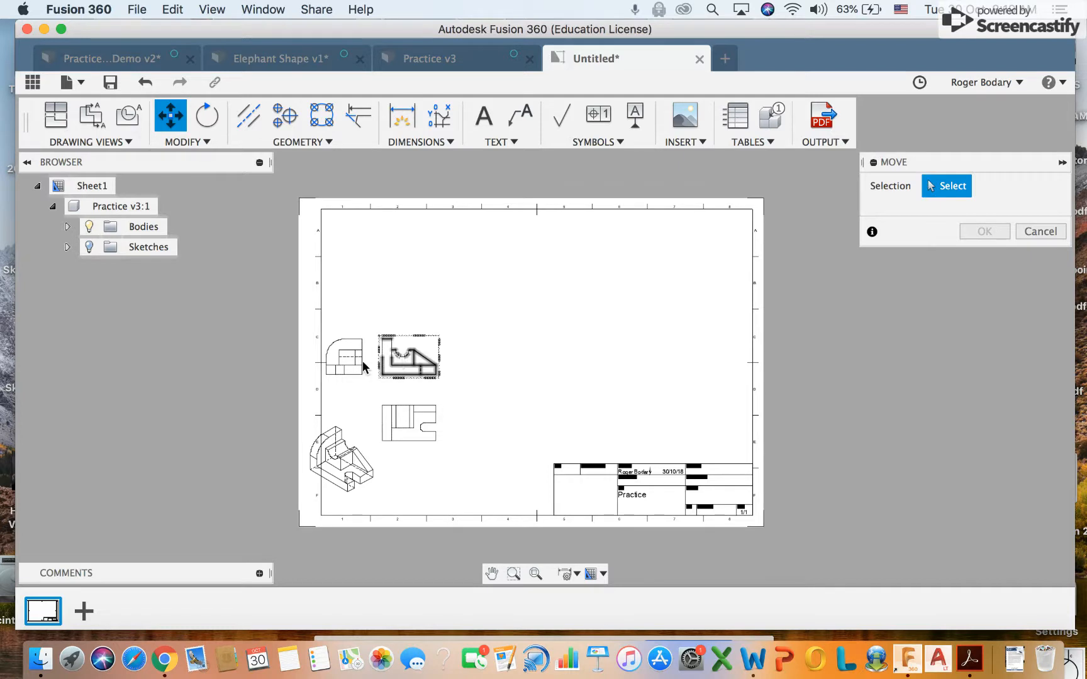
click(409, 423)
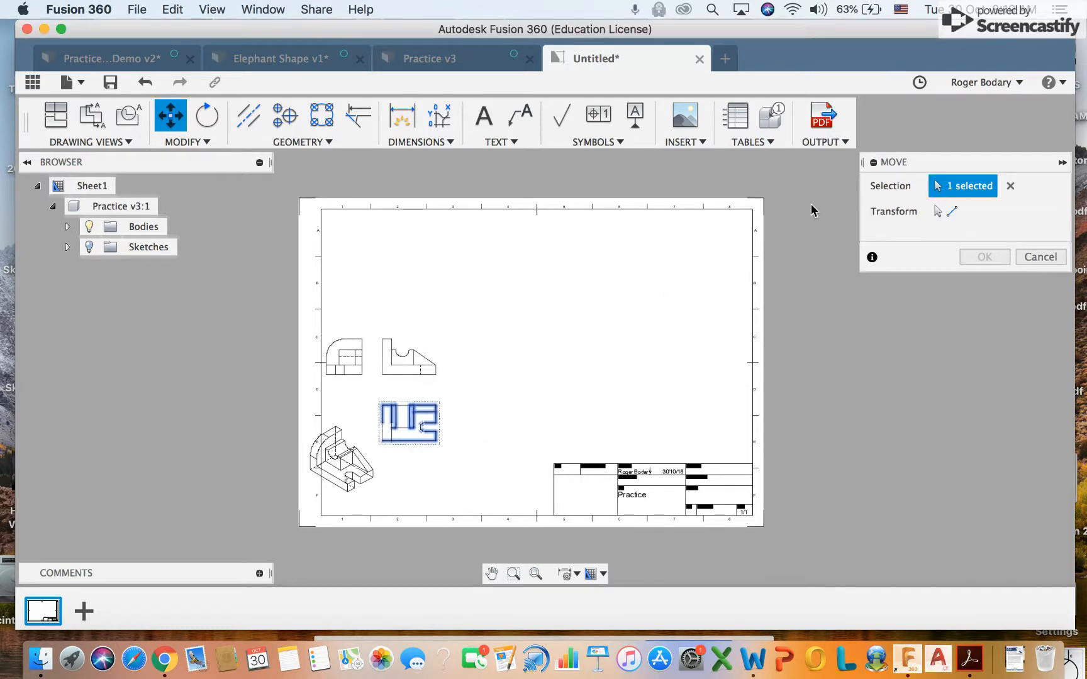
click(938, 212)
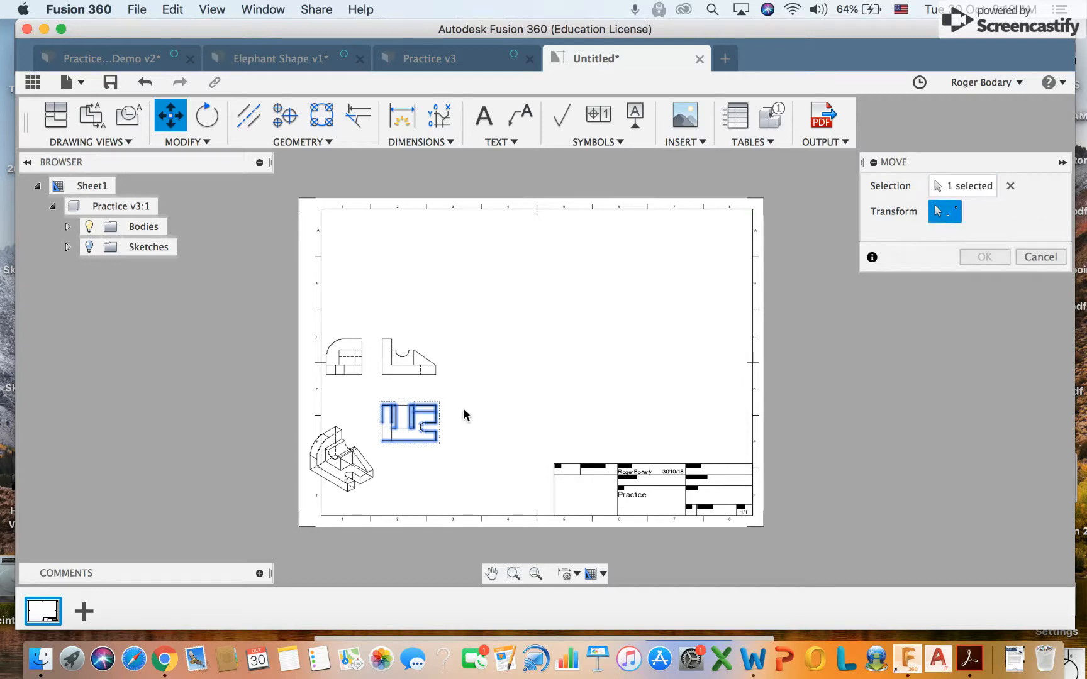
click(405, 425)
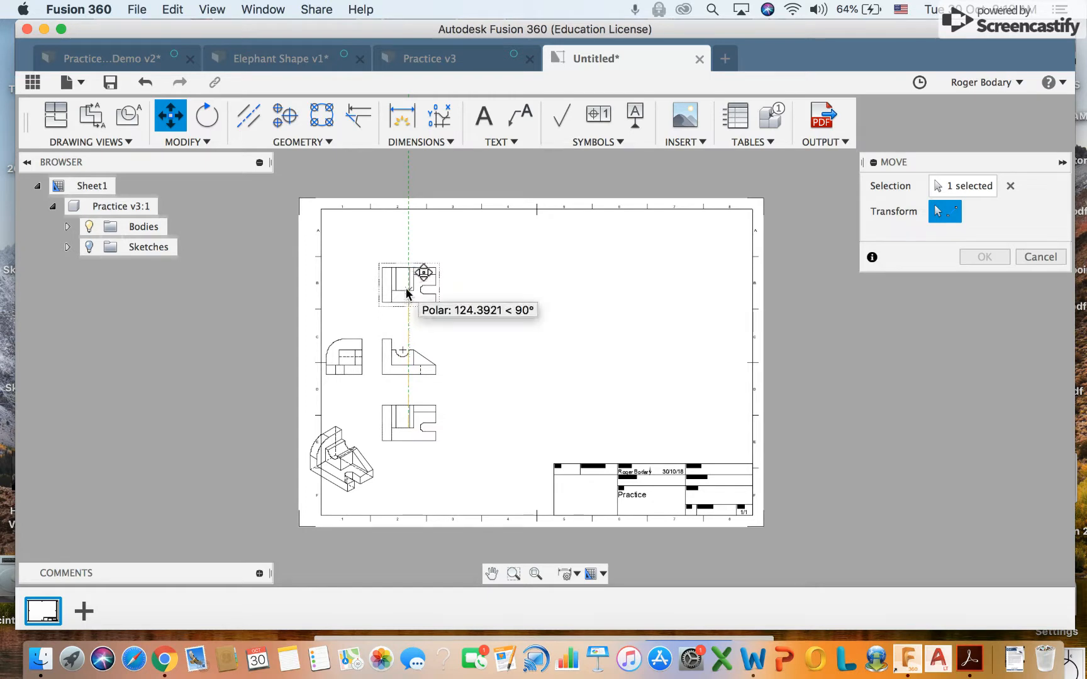
click(406, 293)
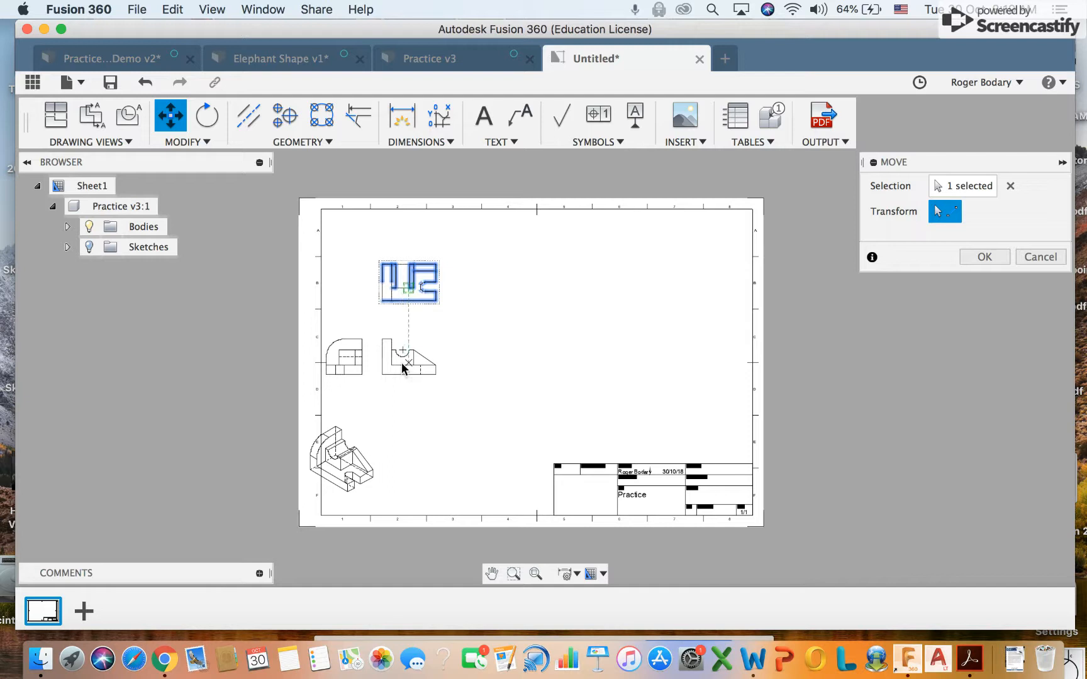
click(984, 256)
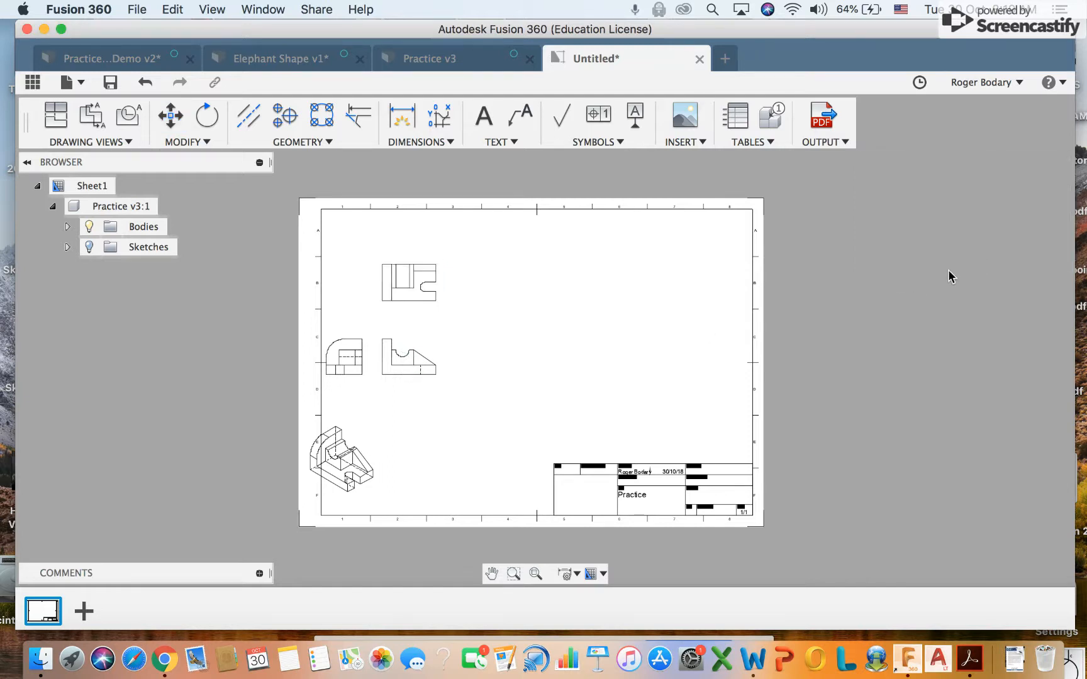
Step: Move the side view straight across the front view so it sits level on its right side
click(170, 115)
click(342, 361)
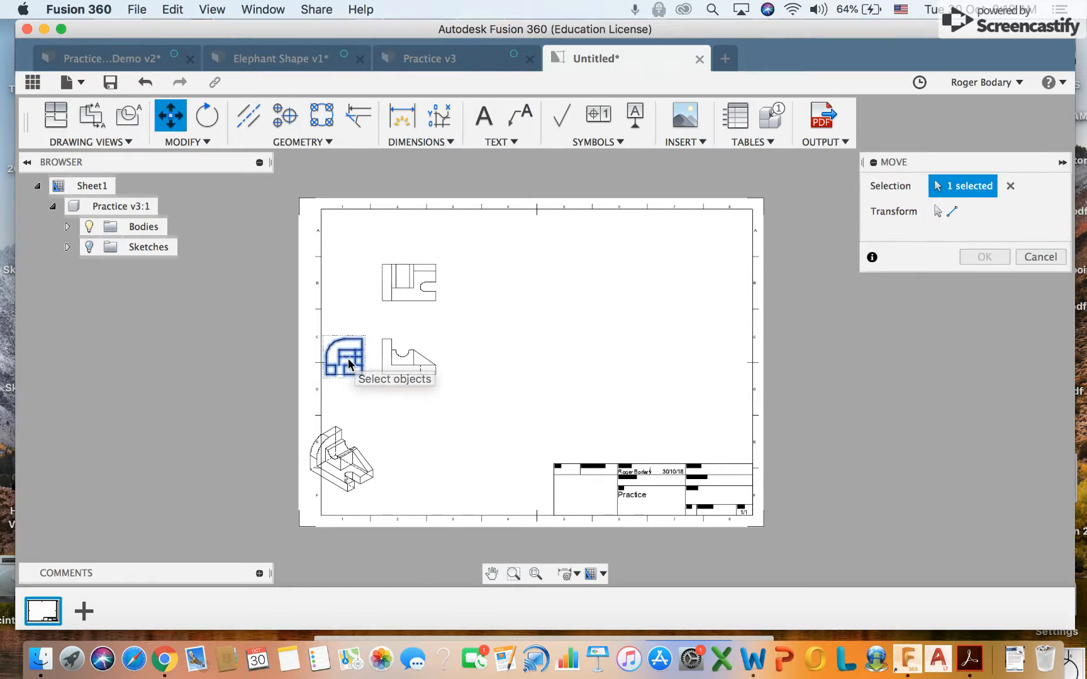
click(938, 213)
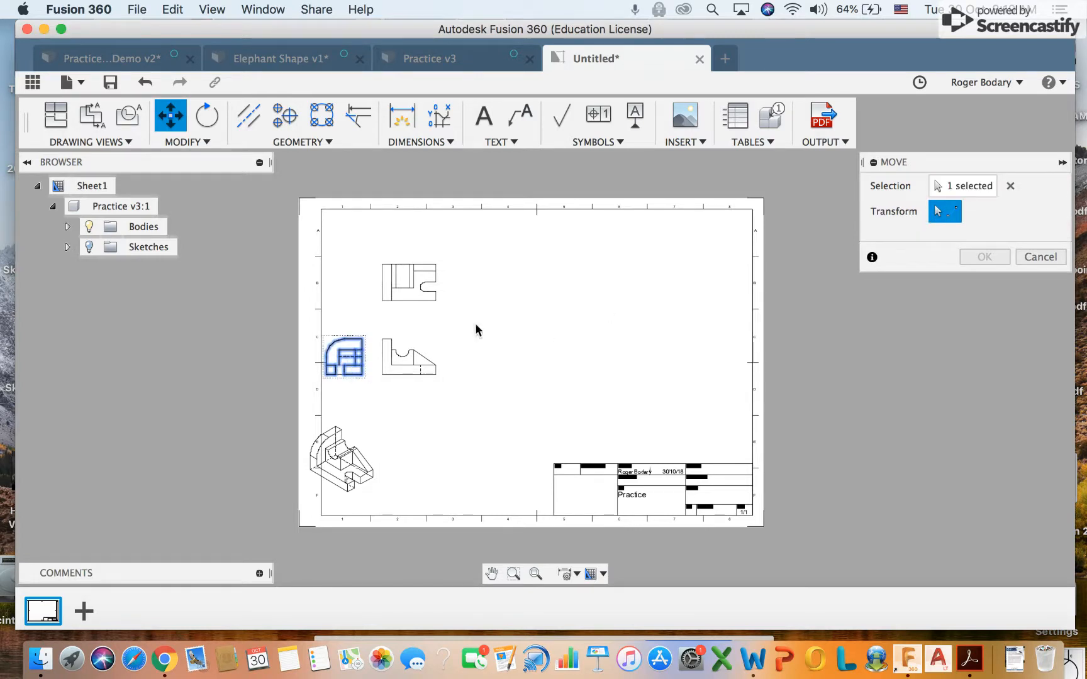
click(346, 364)
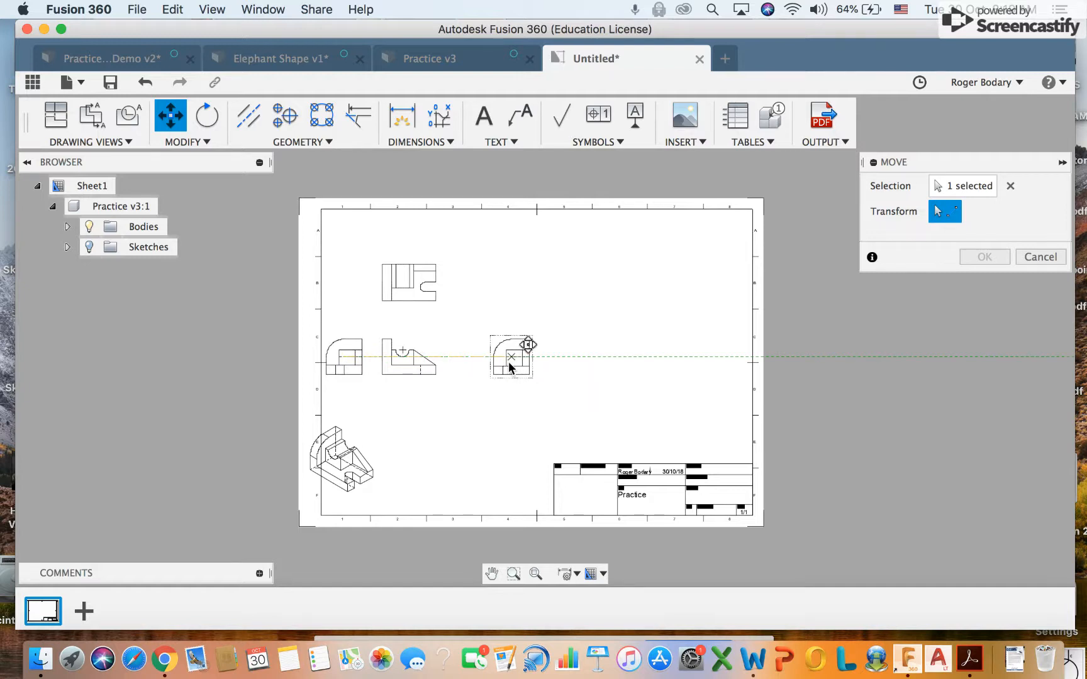
click(509, 368)
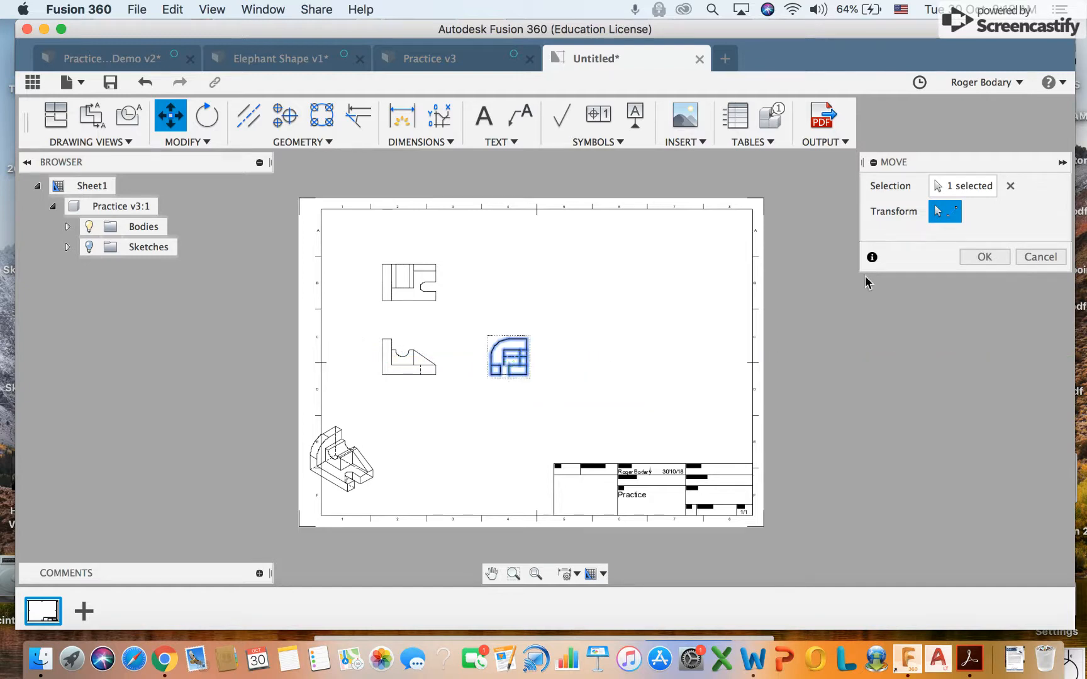
click(980, 257)
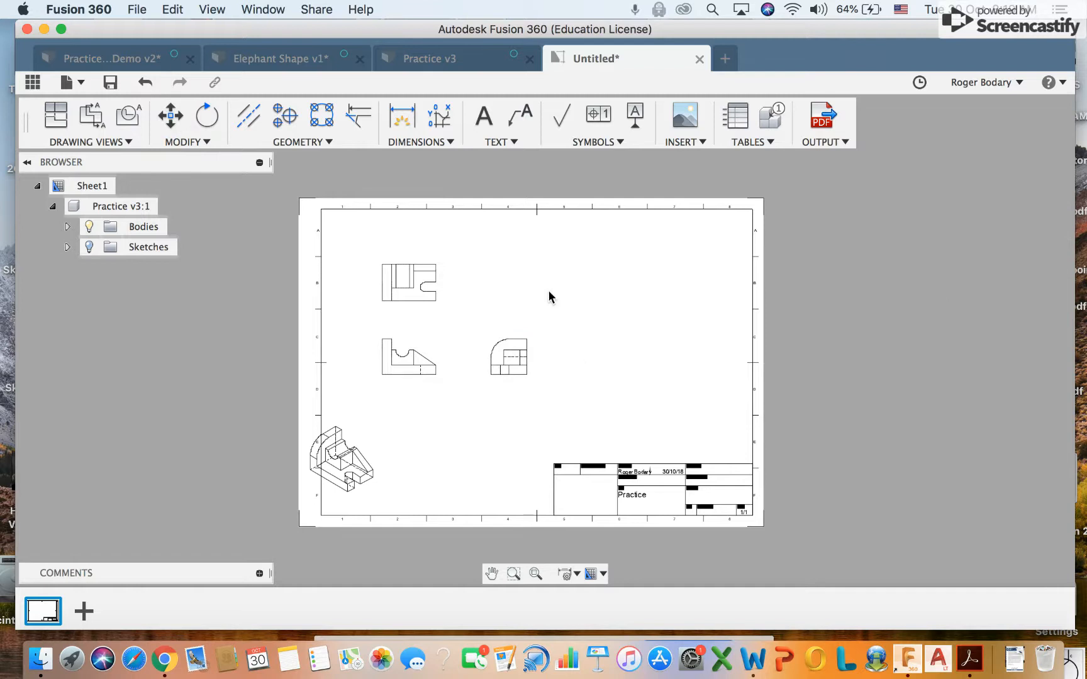
Step: Move the isometric view to the open area above the title block, right of the side view
click(167, 116)
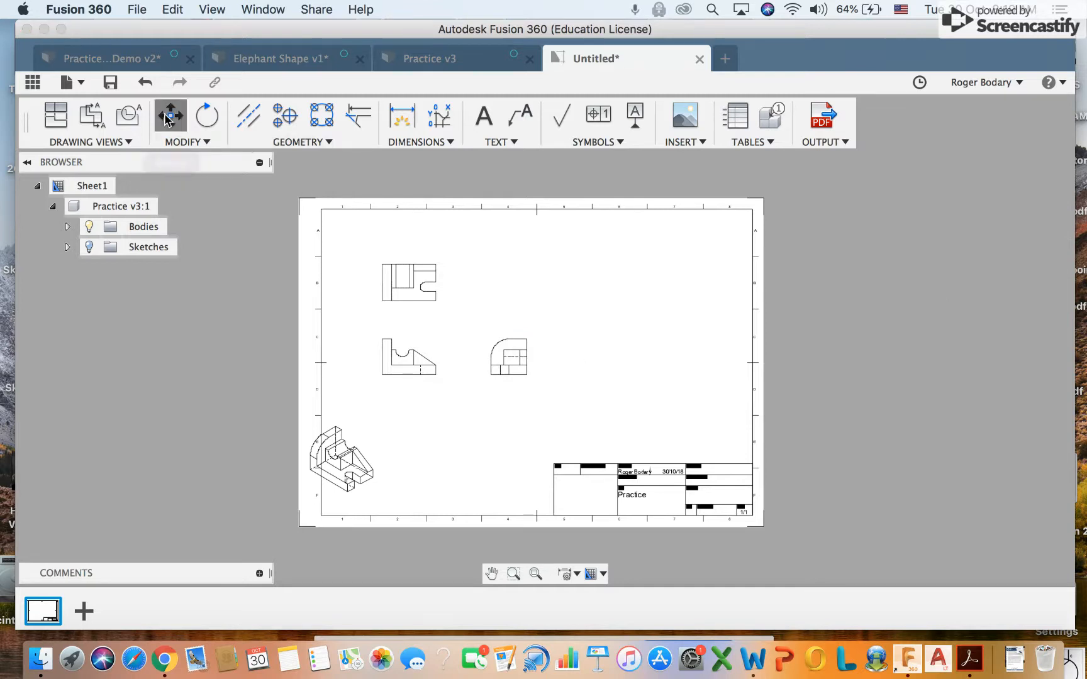
click(345, 465)
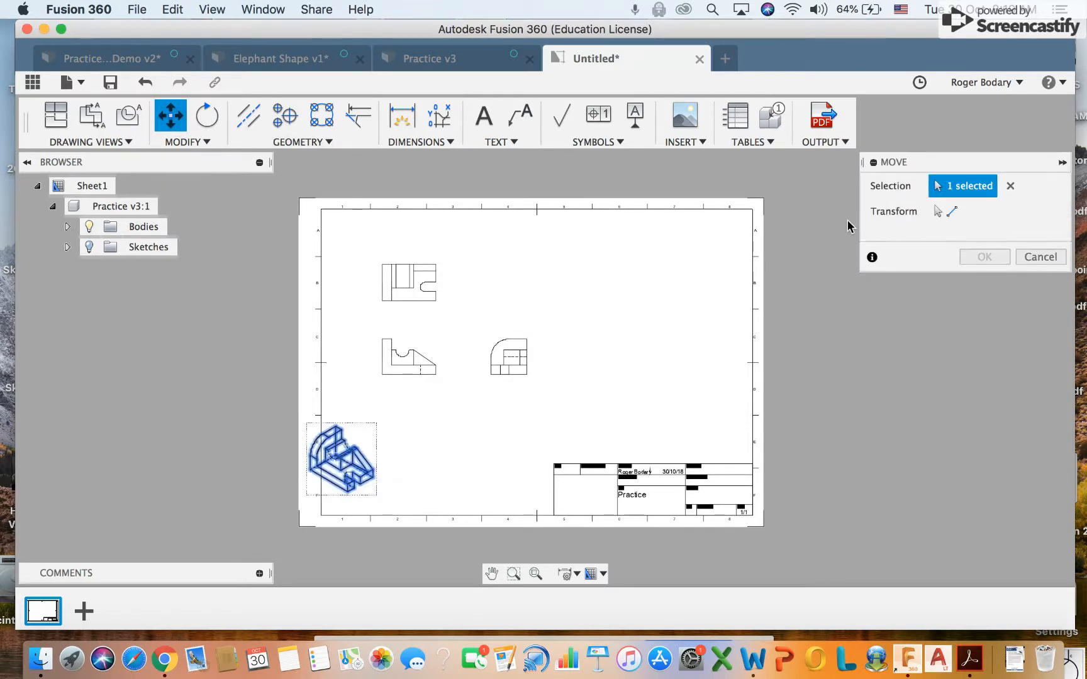
click(945, 211)
click(339, 464)
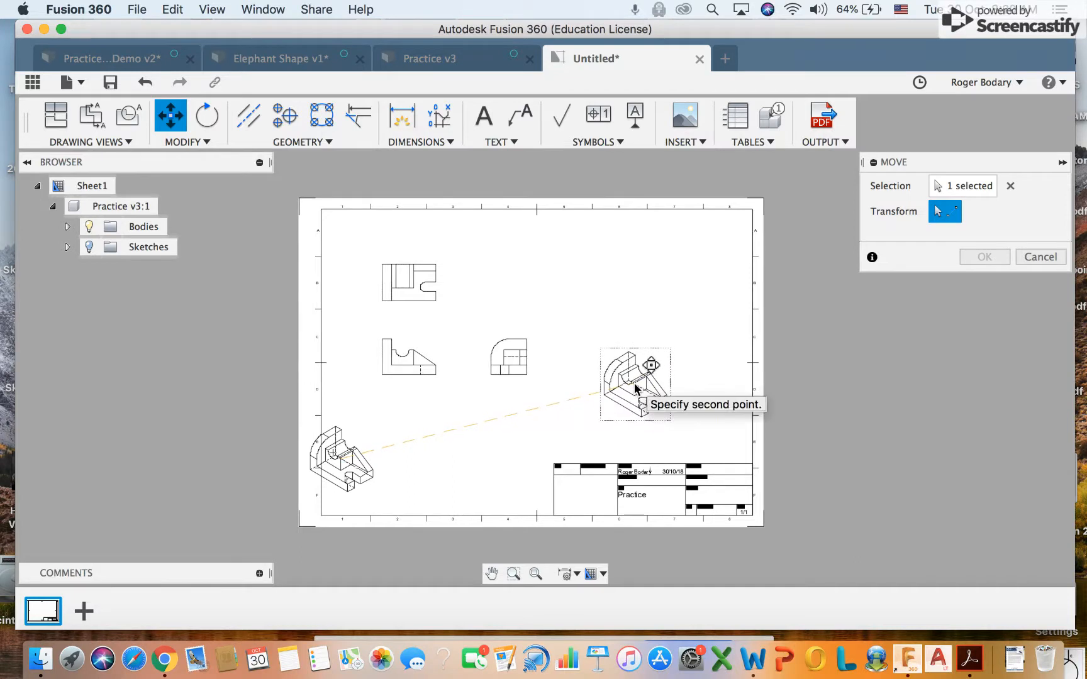
click(634, 383)
click(985, 257)
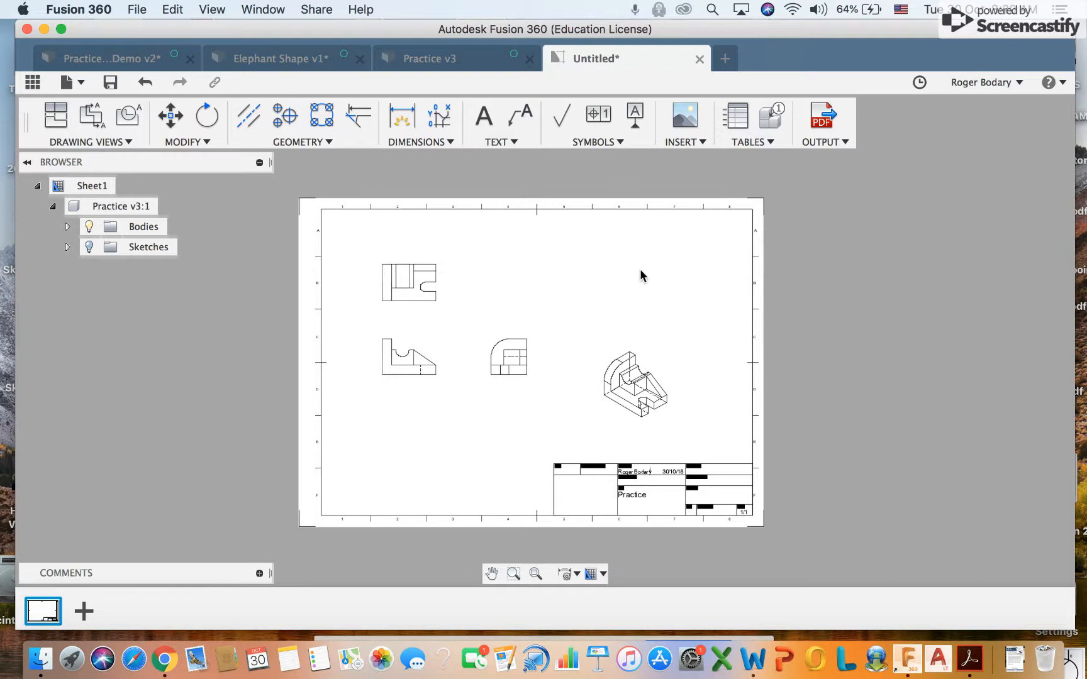
Step: Dimension the top view's overall width above it and its overall depth on its left side
scroll(526, 307, up, 3)
scroll(525, 306, down, 1)
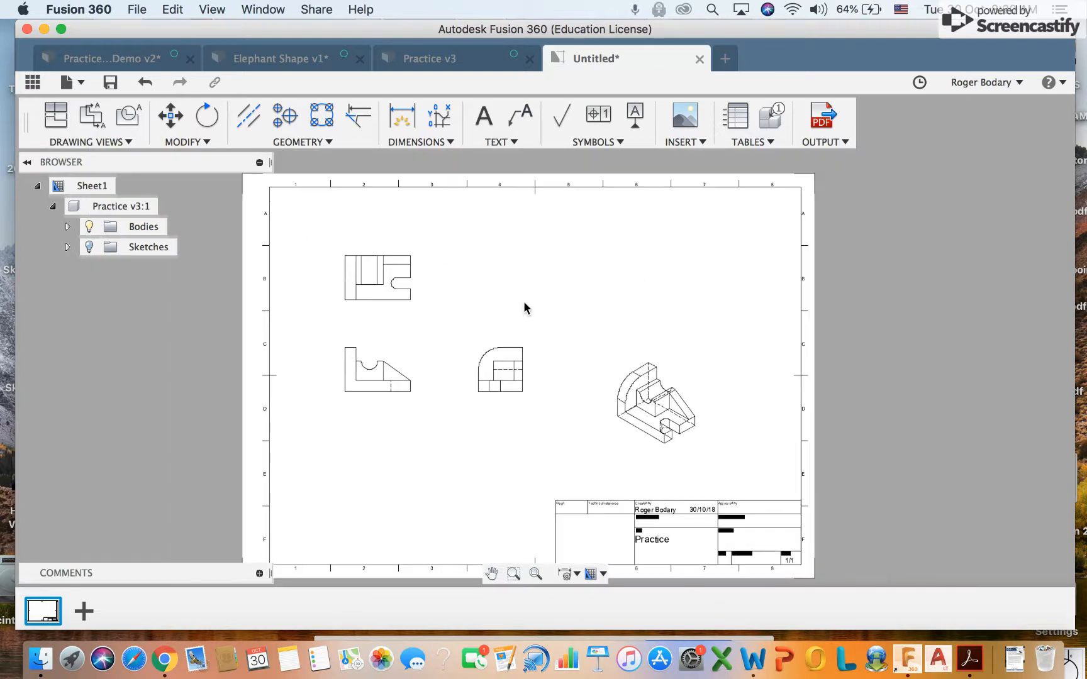
scroll(534, 304, up, 2)
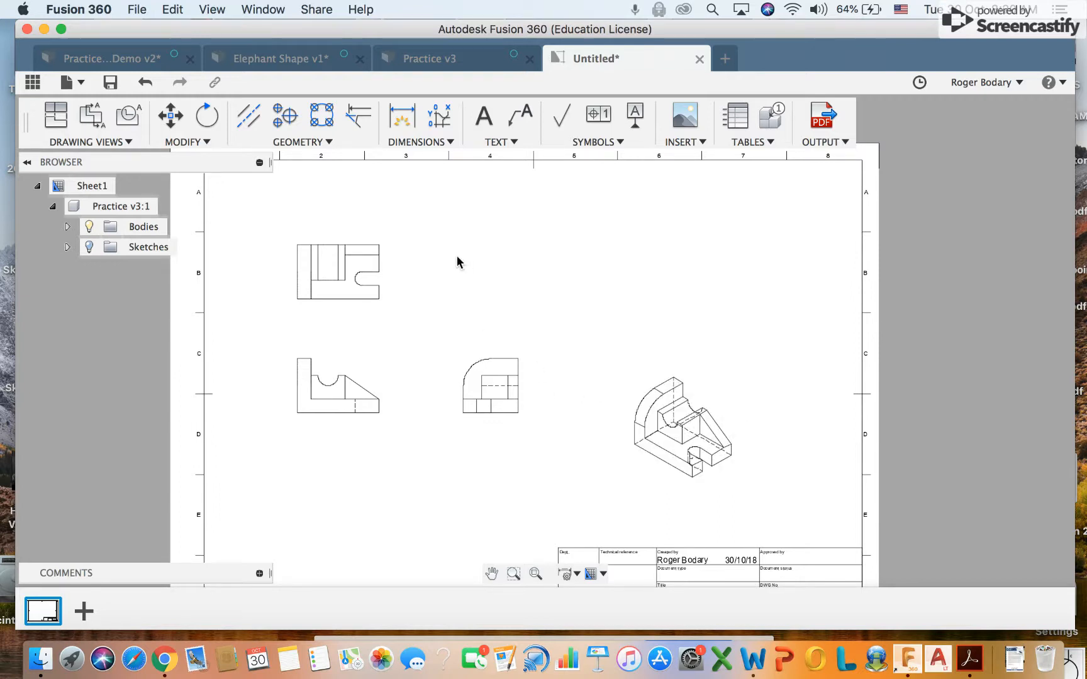
scroll(457, 262, up, 2)
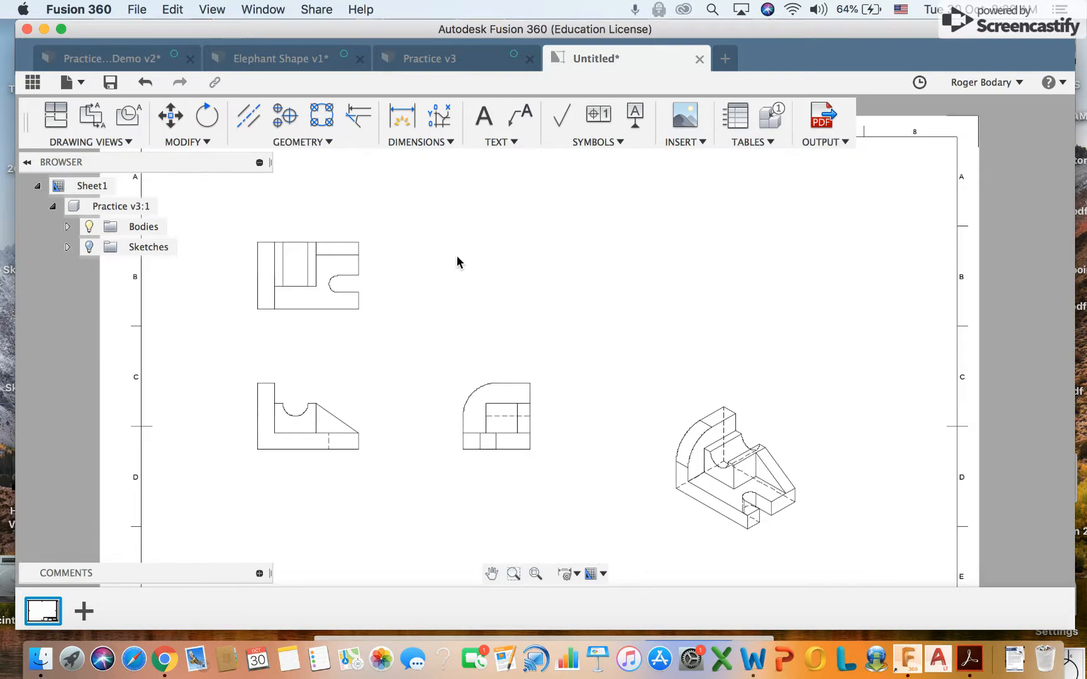
click(405, 121)
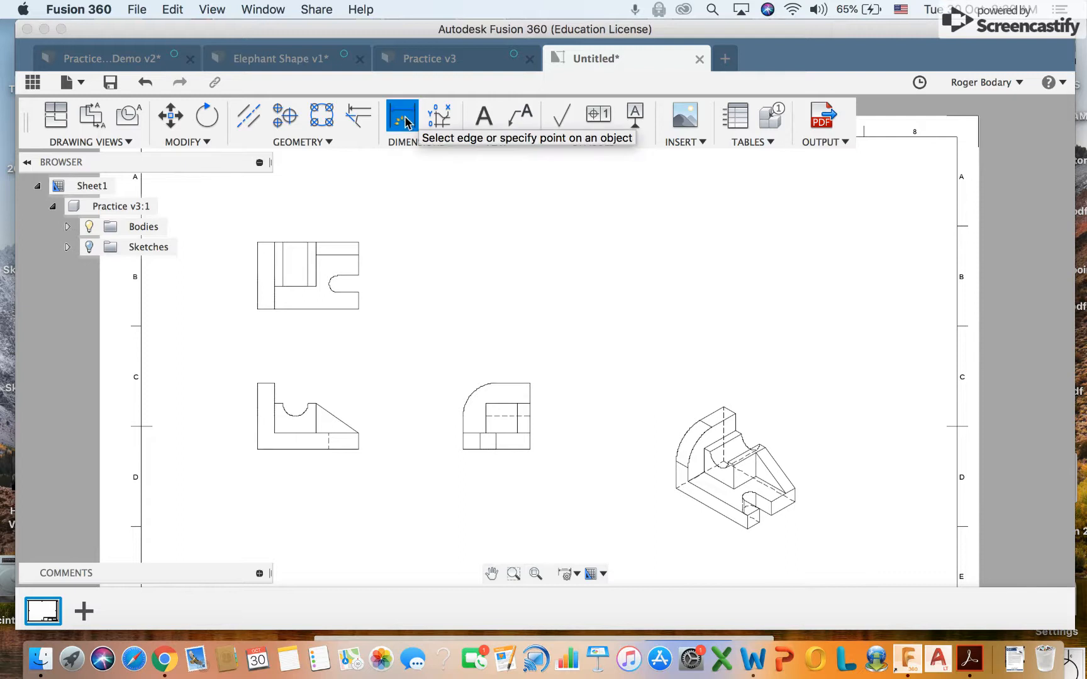
click(257, 243)
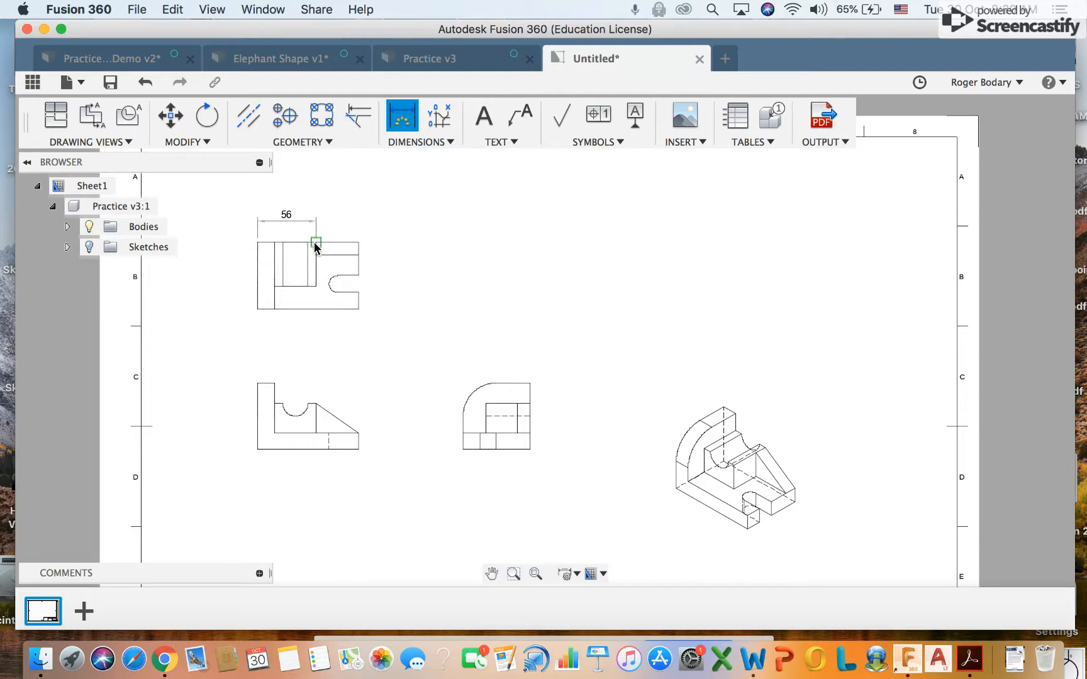
click(358, 245)
click(332, 197)
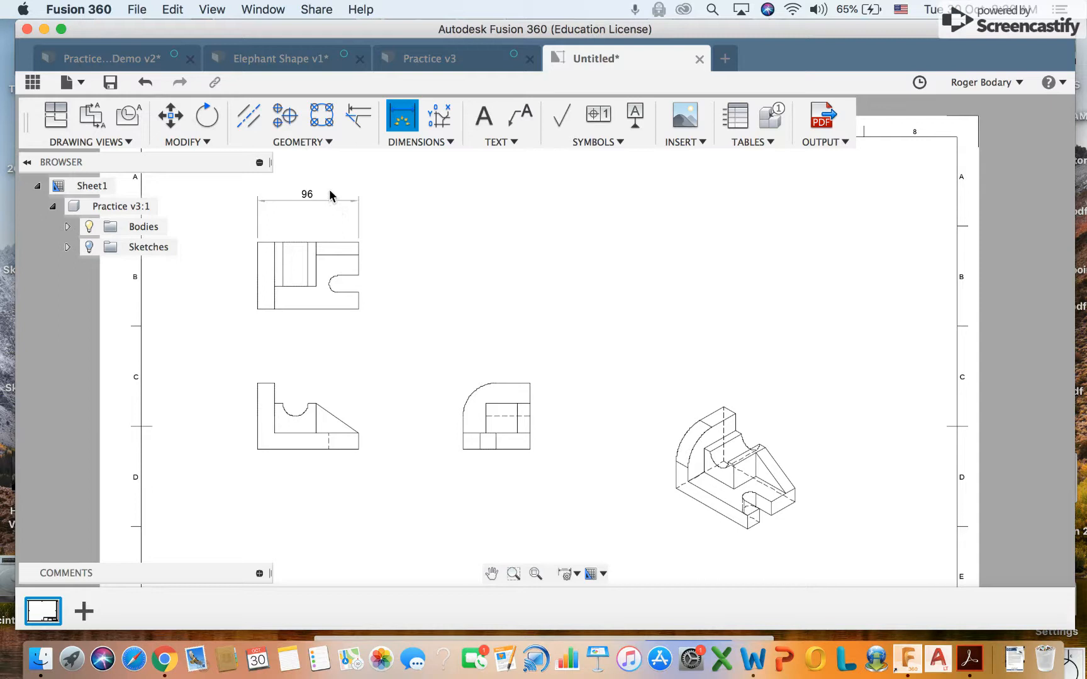
click(329, 194)
click(257, 243)
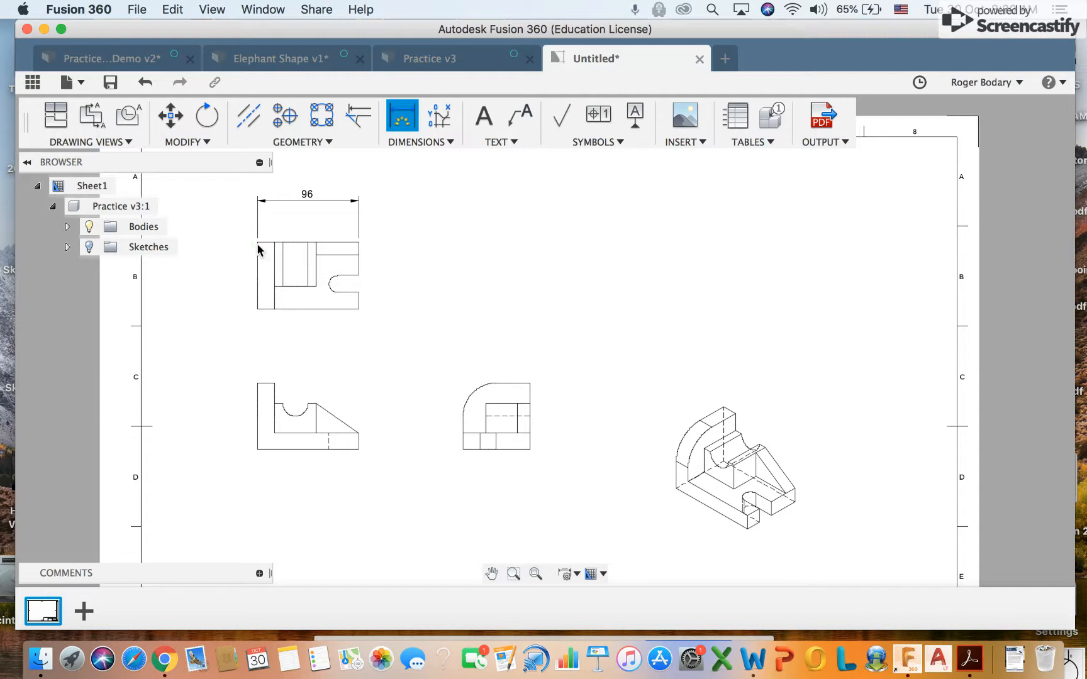
click(258, 309)
click(211, 303)
Step: Dimension the top view's distance from the lower edge to the slot and the raised block's width
click(359, 309)
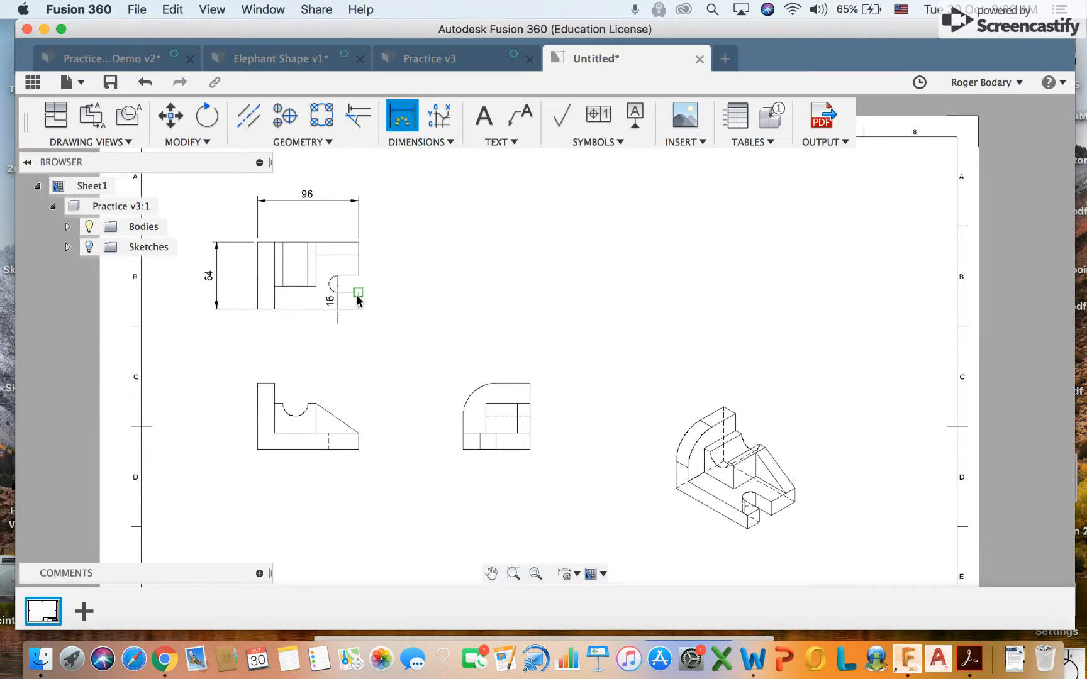
click(372, 303)
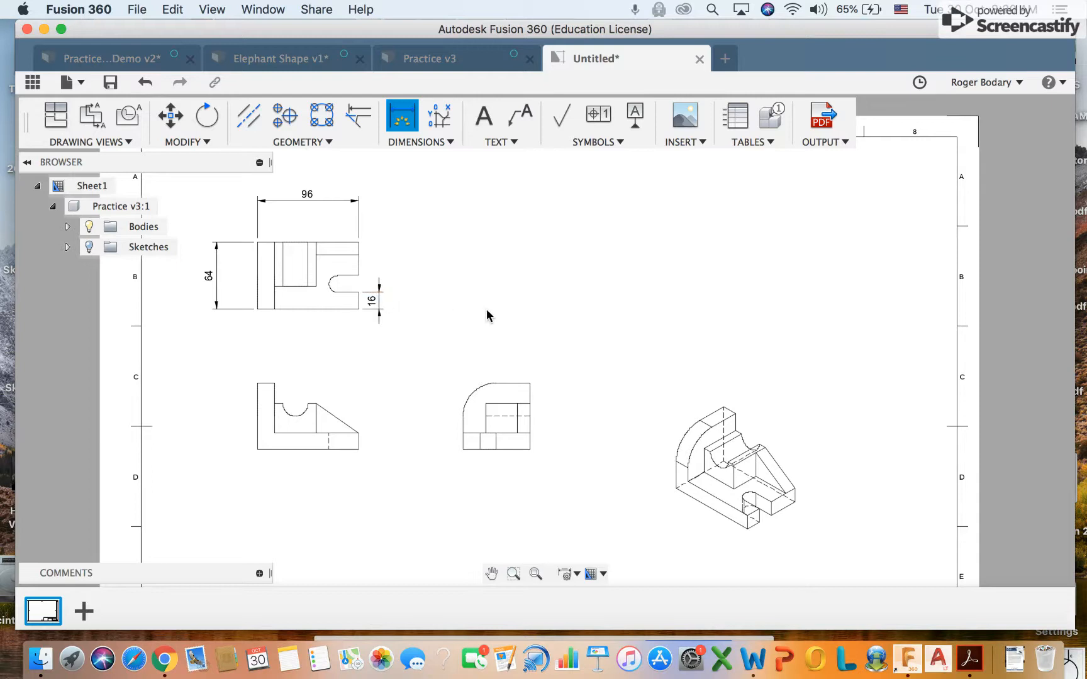
click(275, 242)
click(315, 242)
click(306, 217)
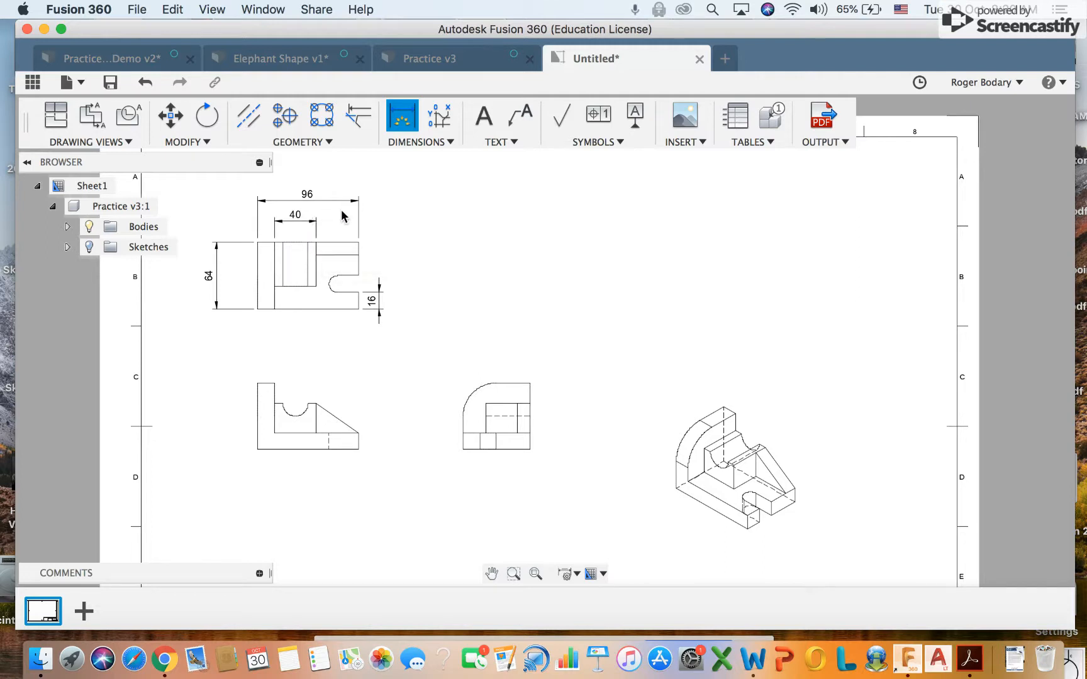
Step: Dimension the groove's width below the top view and the raised block's depth on the view's left side
click(283, 244)
click(305, 284)
click(302, 342)
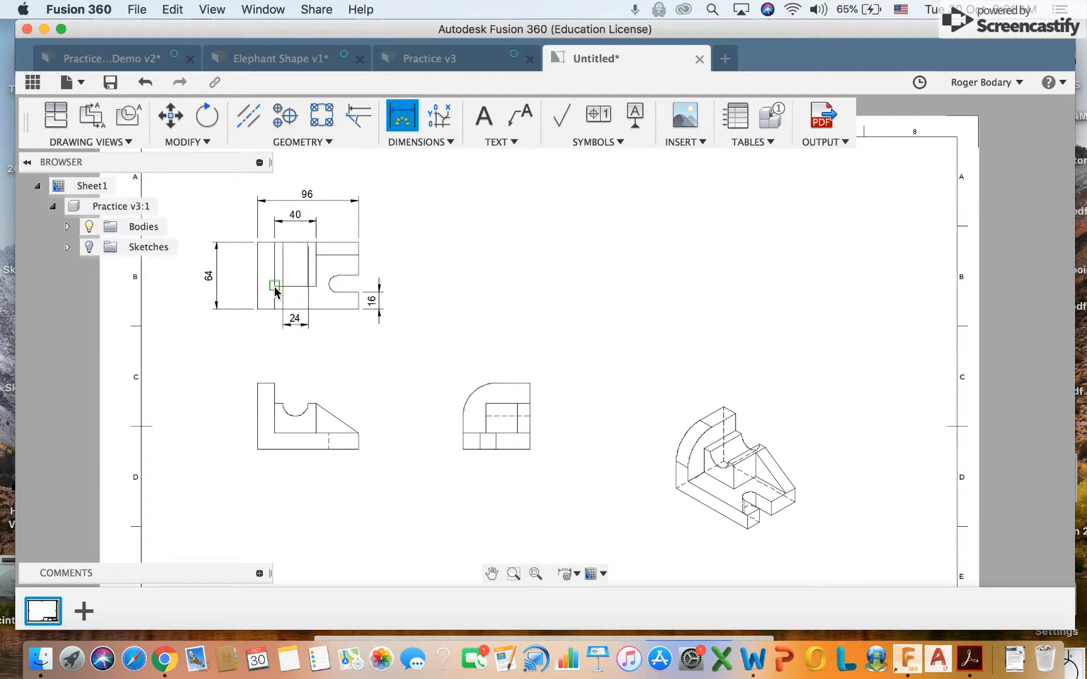
click(250, 249)
click(236, 249)
Step: Dimension the front view's overall length below it and its overall height on its left side
scroll(401, 369, up, 2)
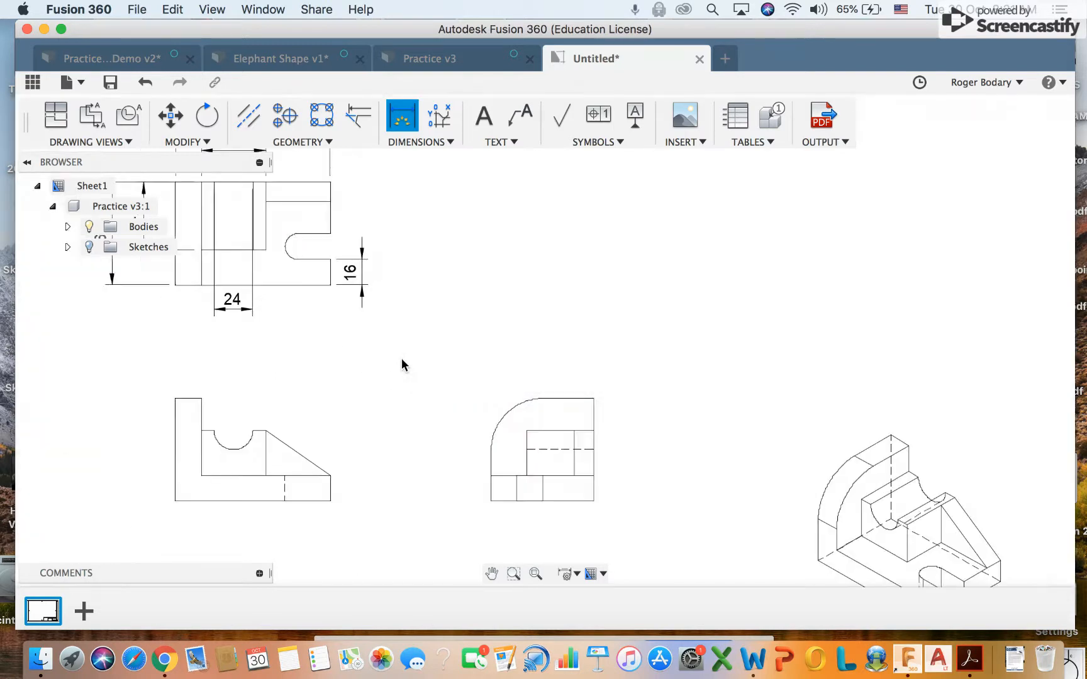
click(220, 473)
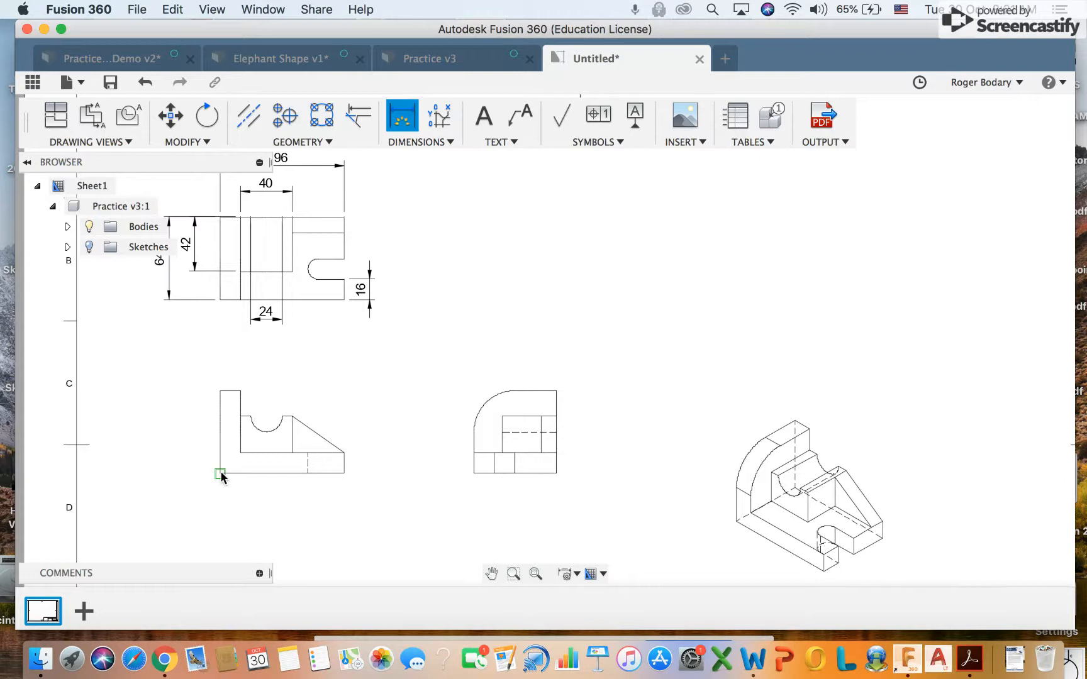
click(339, 472)
click(327, 510)
click(220, 473)
click(220, 391)
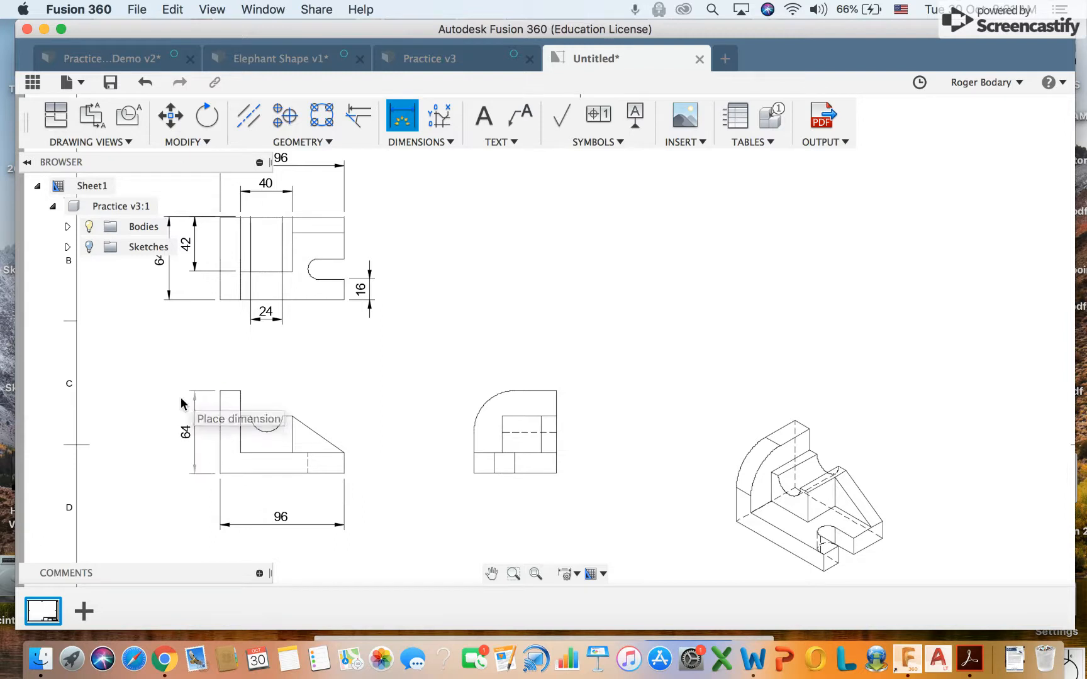
click(185, 403)
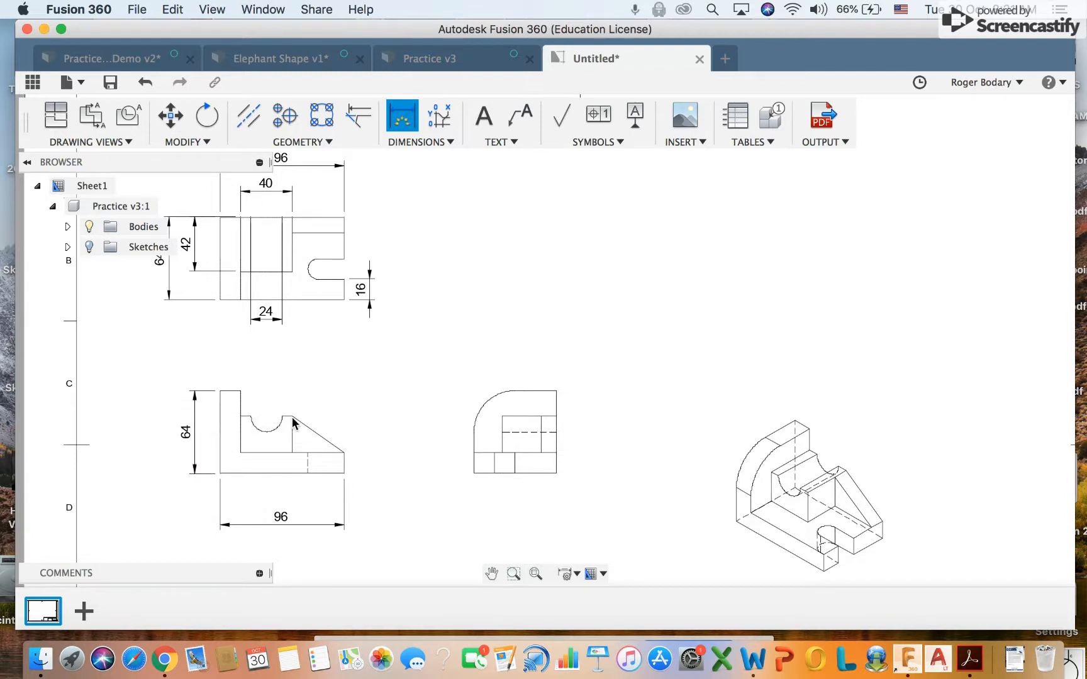
Step: Dimension the sloped block's height and the base thickness on the right side of the front view
click(292, 417)
click(334, 453)
click(380, 449)
click(344, 473)
click(344, 453)
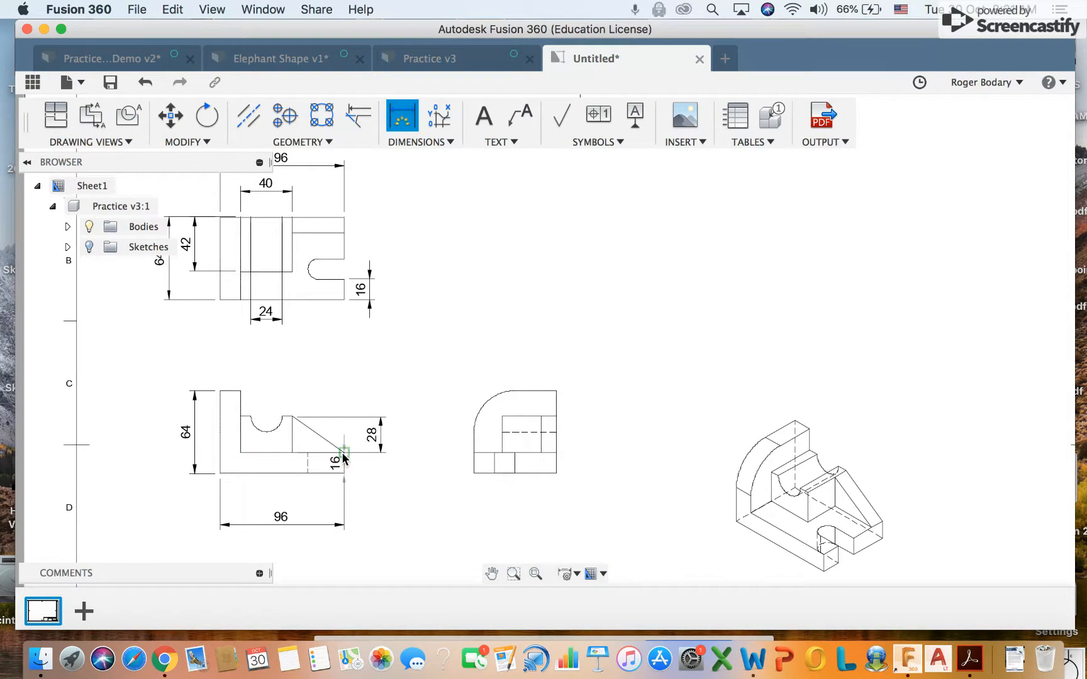
click(380, 465)
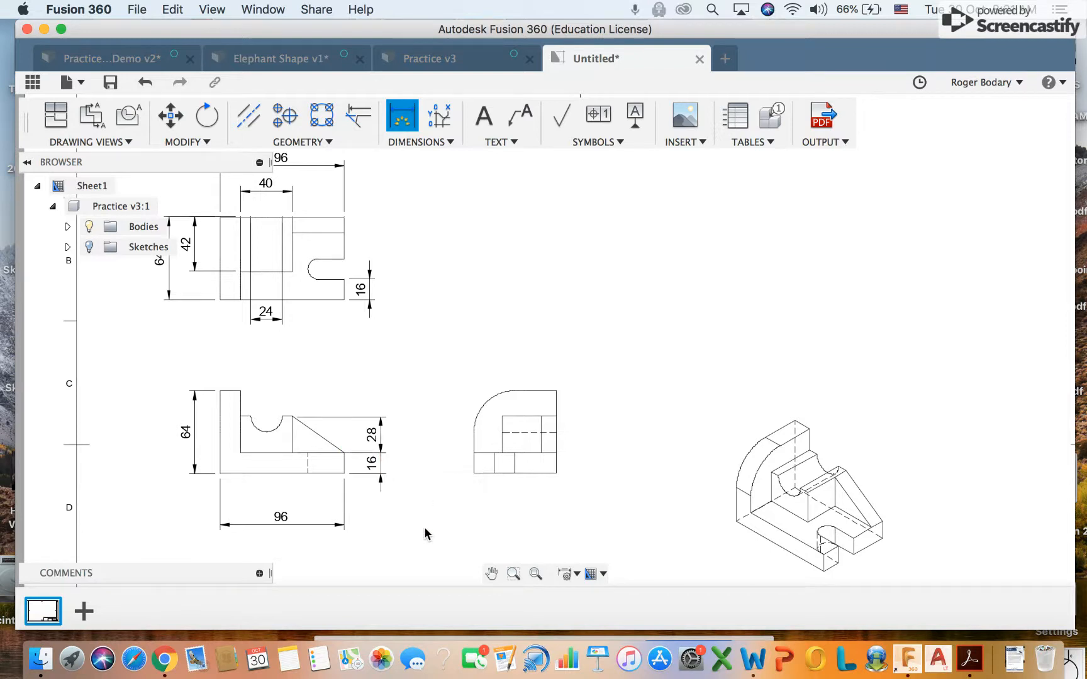
Step: Add a radius dimension to the side view's rounded corner, placed outside its upper left
scroll(428, 524, up, 2)
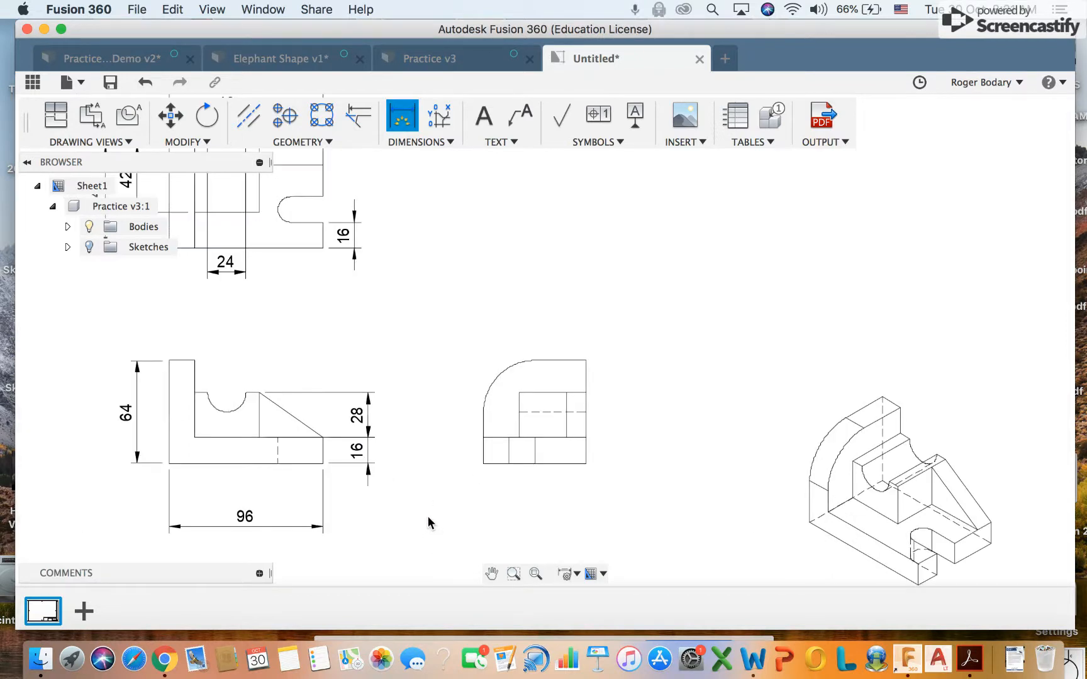
click(540, 412)
click(497, 379)
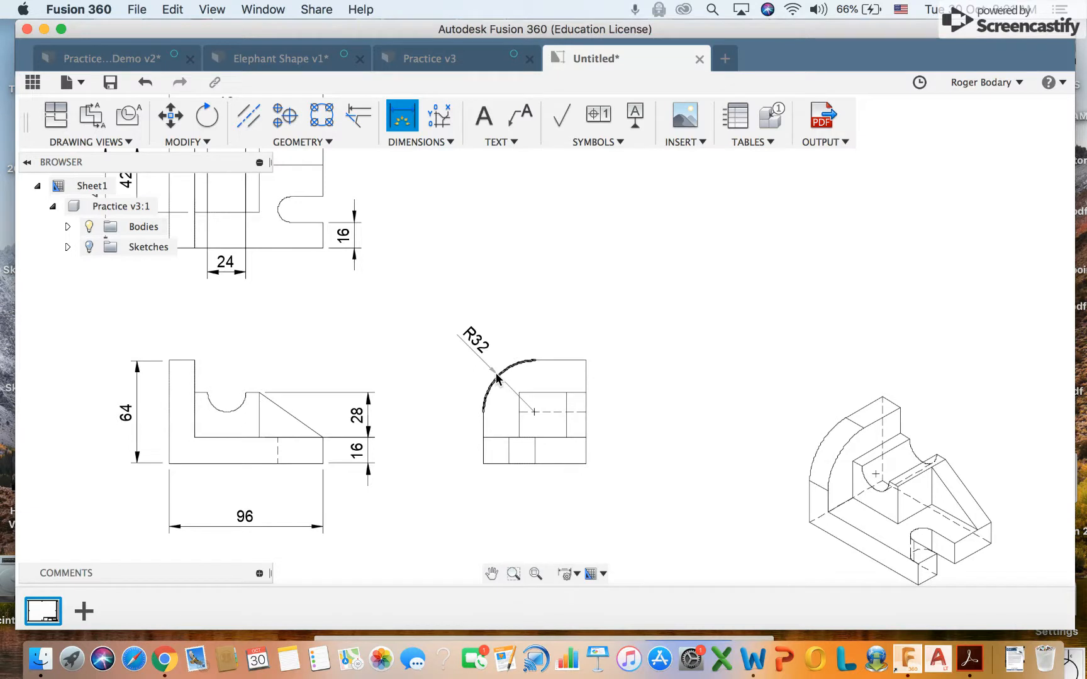
click(457, 345)
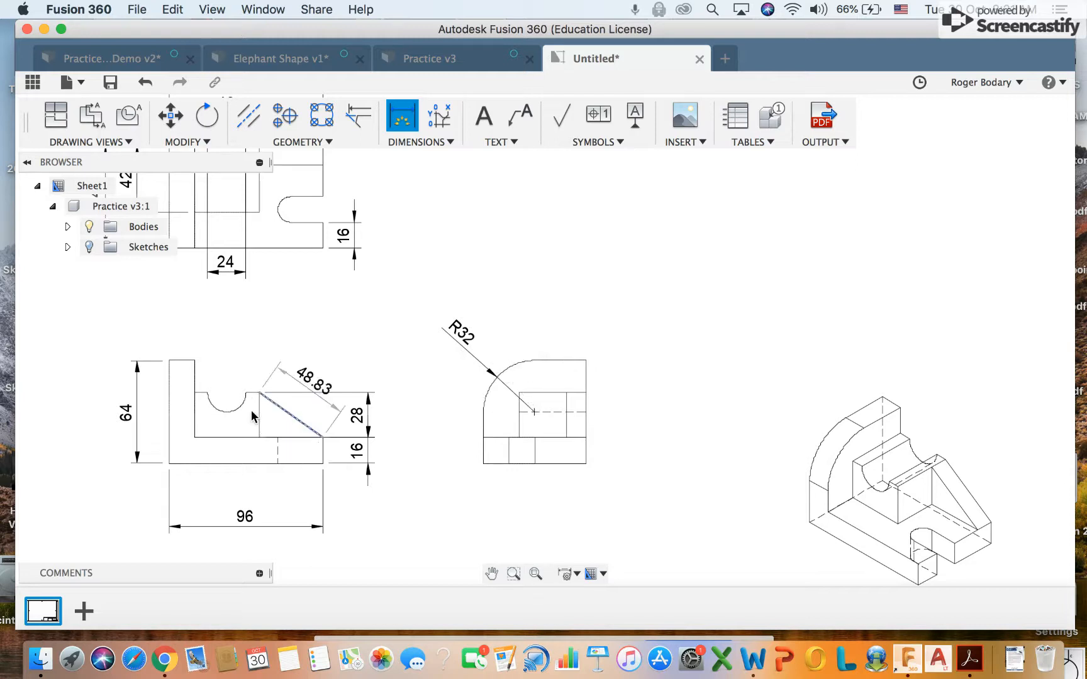
click(226, 395)
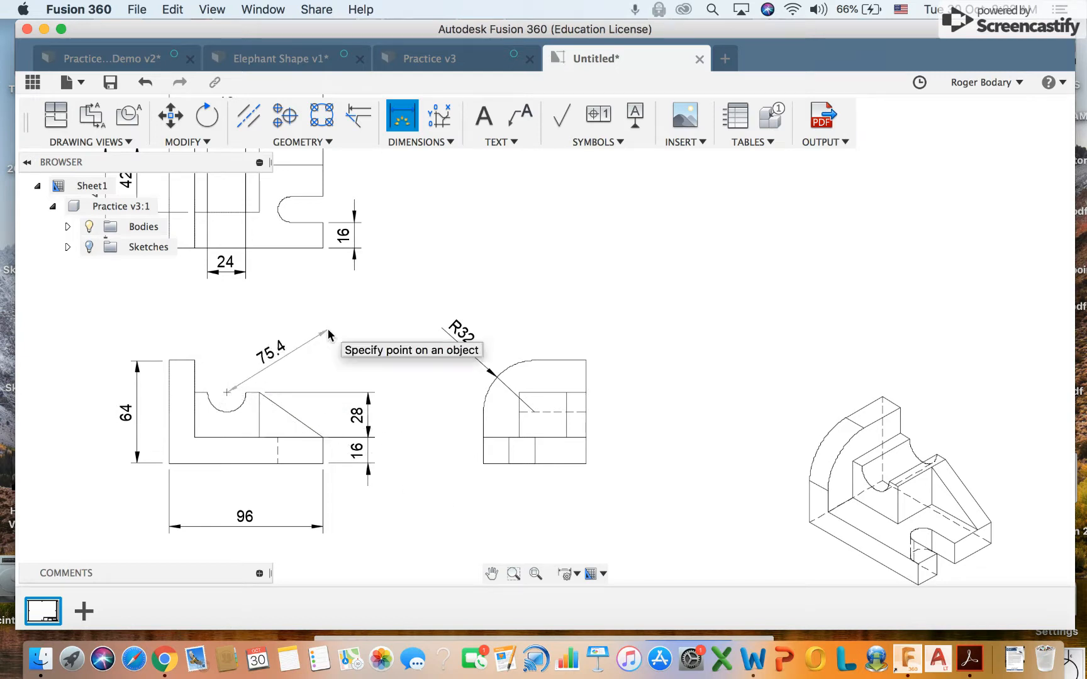
key(Escape)
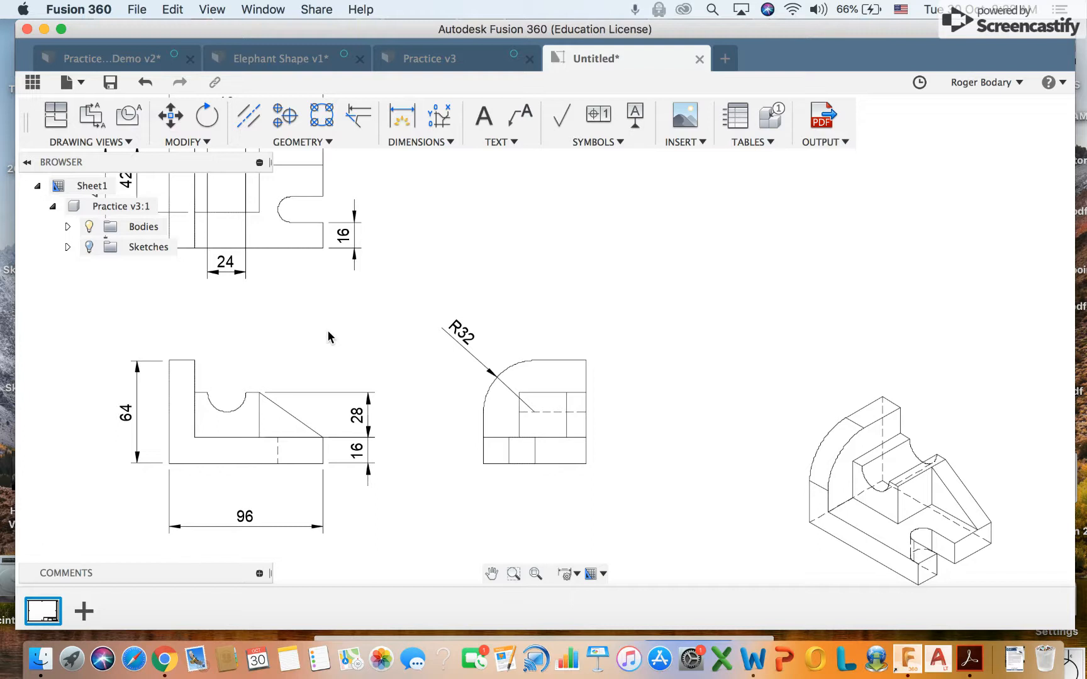
Step: Add a leader note reading "12mm Pine Wood Material" to the top view's right edge, with the text placed outside its upper right
scroll(329, 331, down, 5)
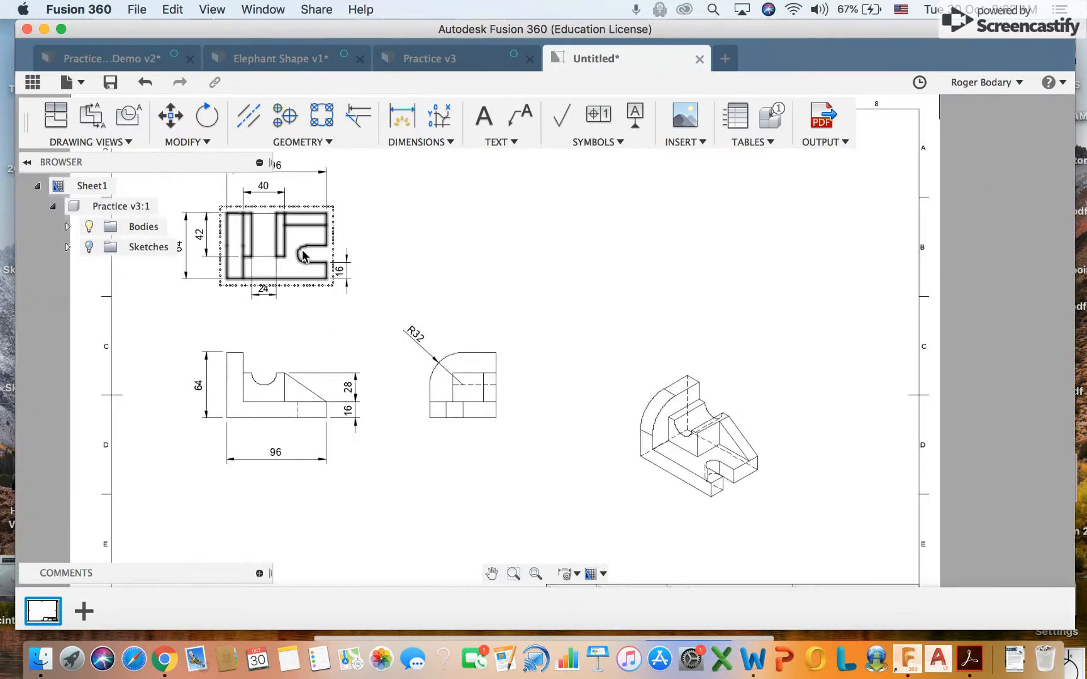
scroll(376, 270, up, 2)
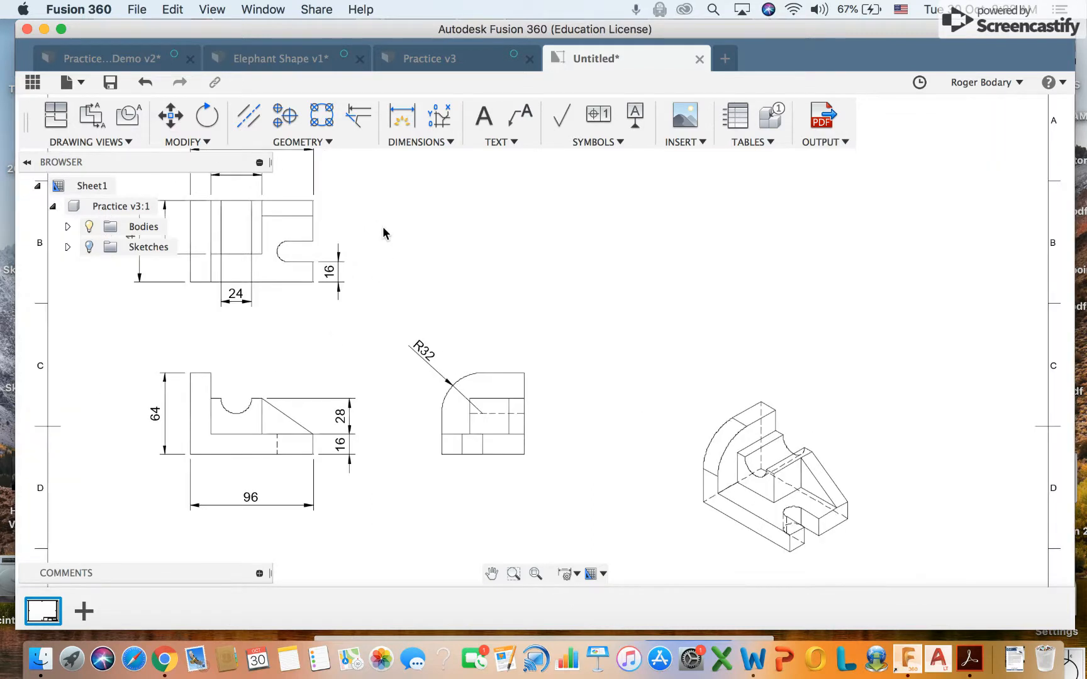
click(520, 116)
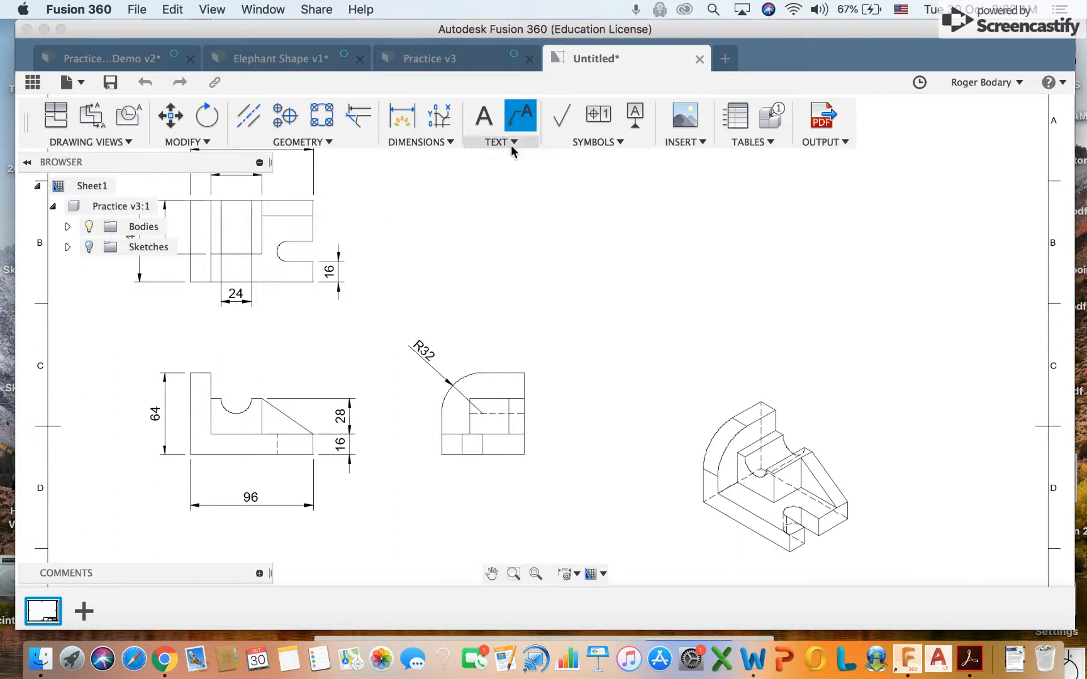
click(313, 224)
click(379, 201)
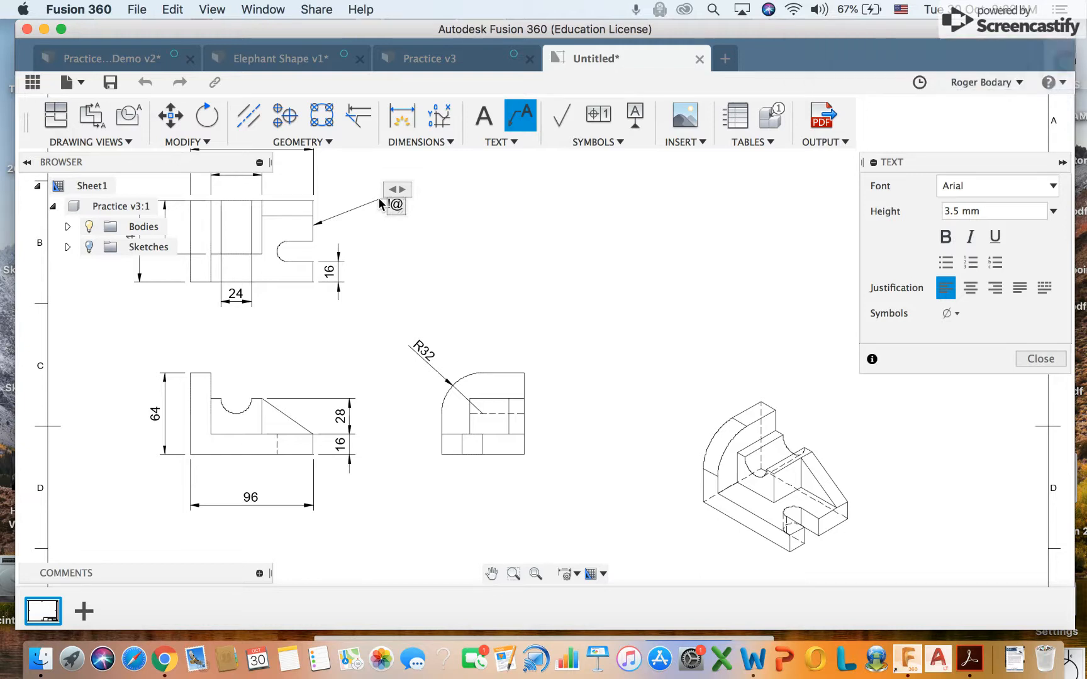
text(12mm)
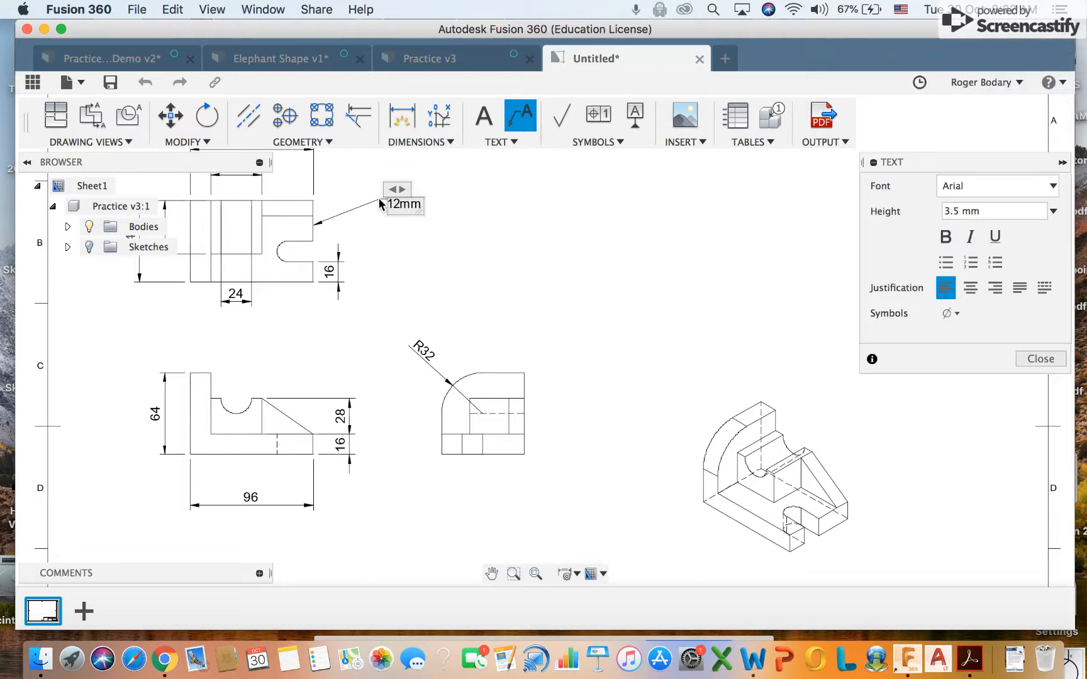
text( Pine)
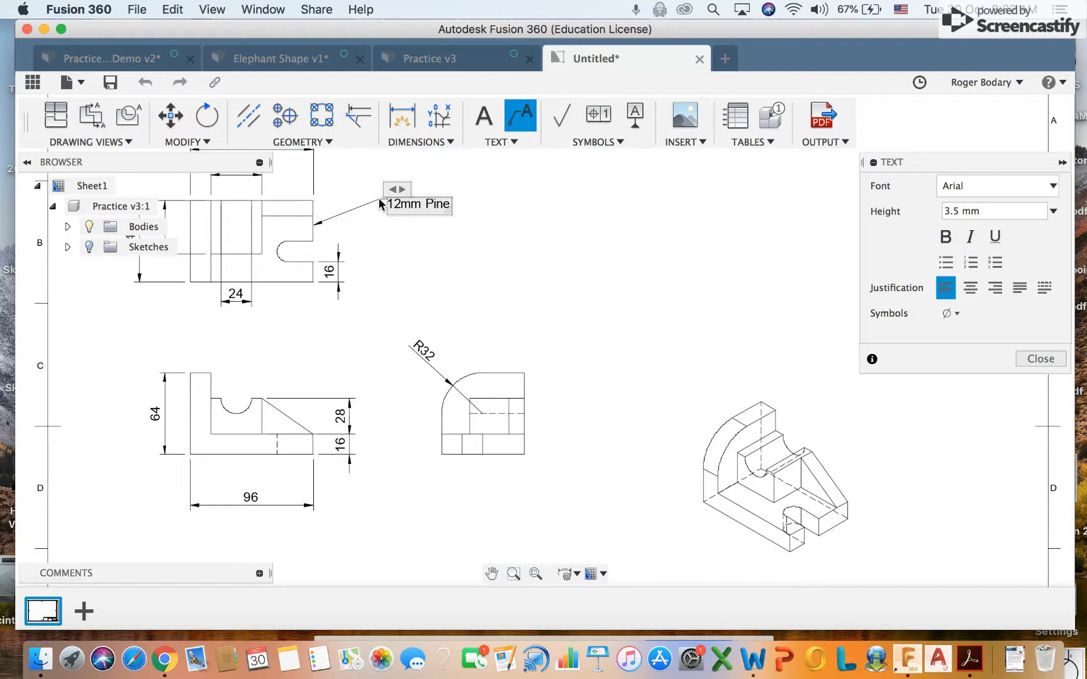
text( Wood Material)
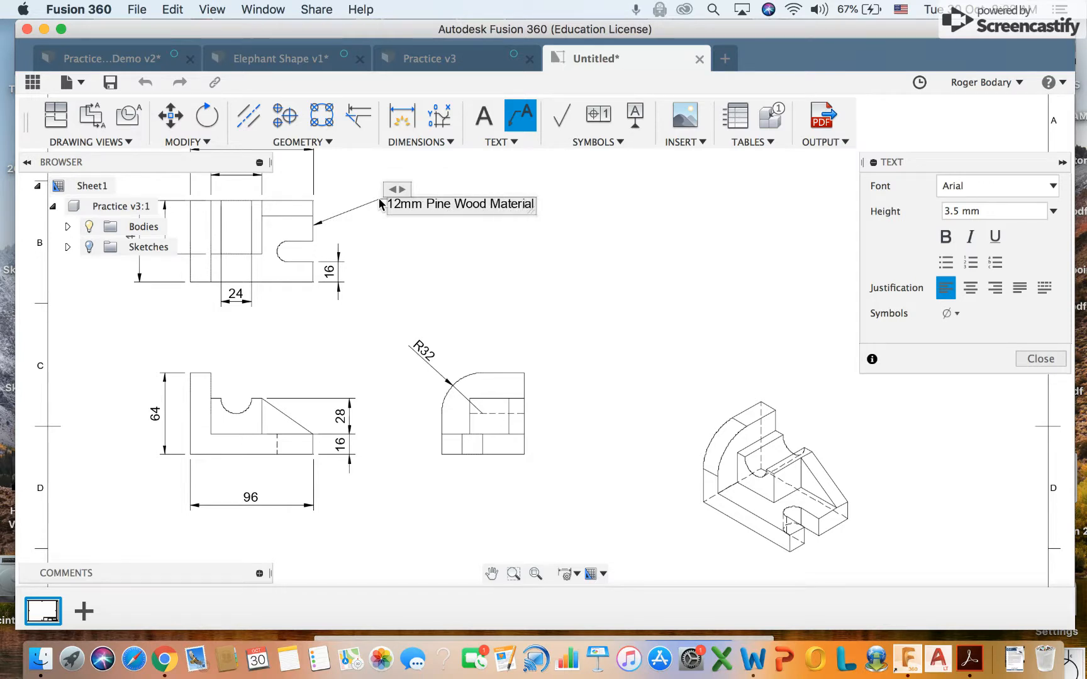
key(Return)
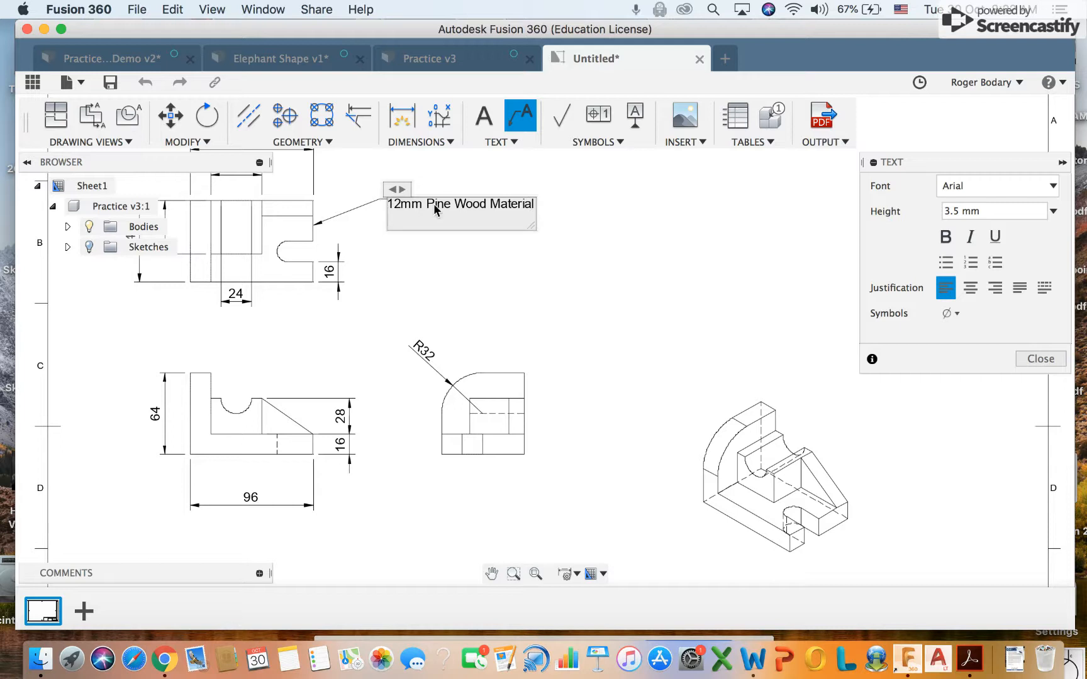
click(568, 276)
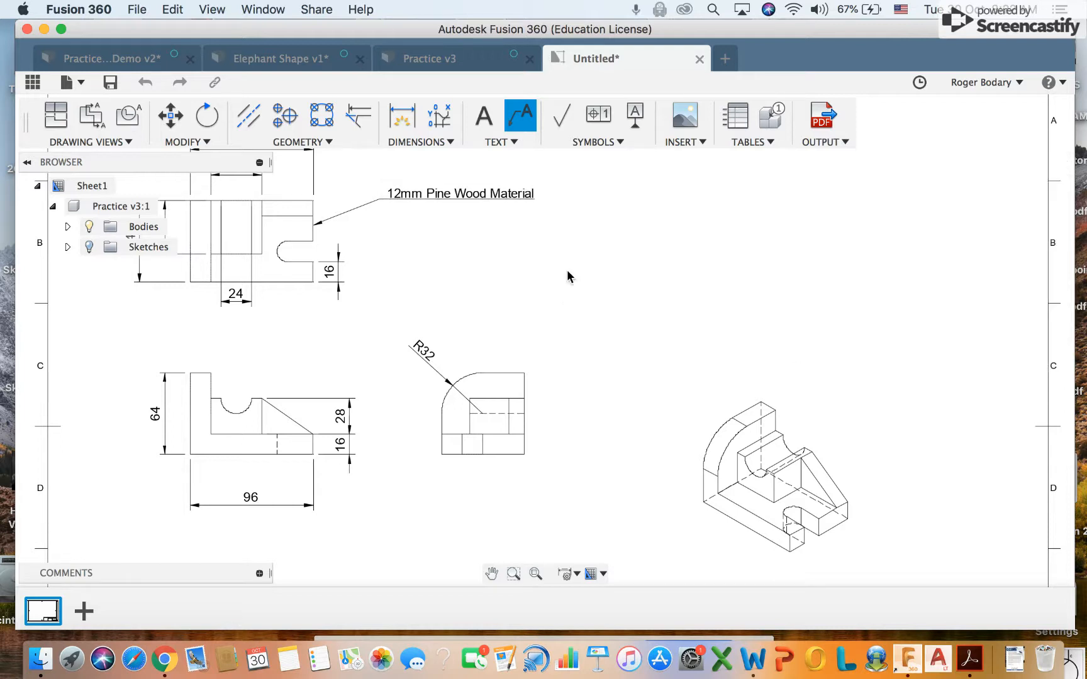
scroll(502, 275, down, 3)
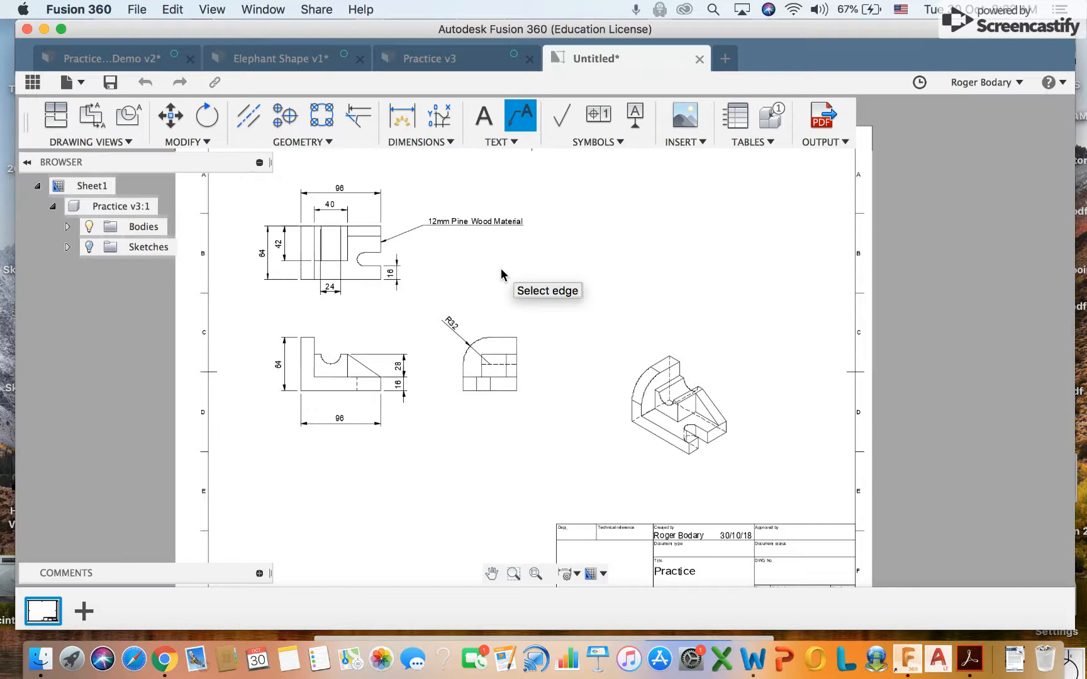
scroll(502, 275, up, 2)
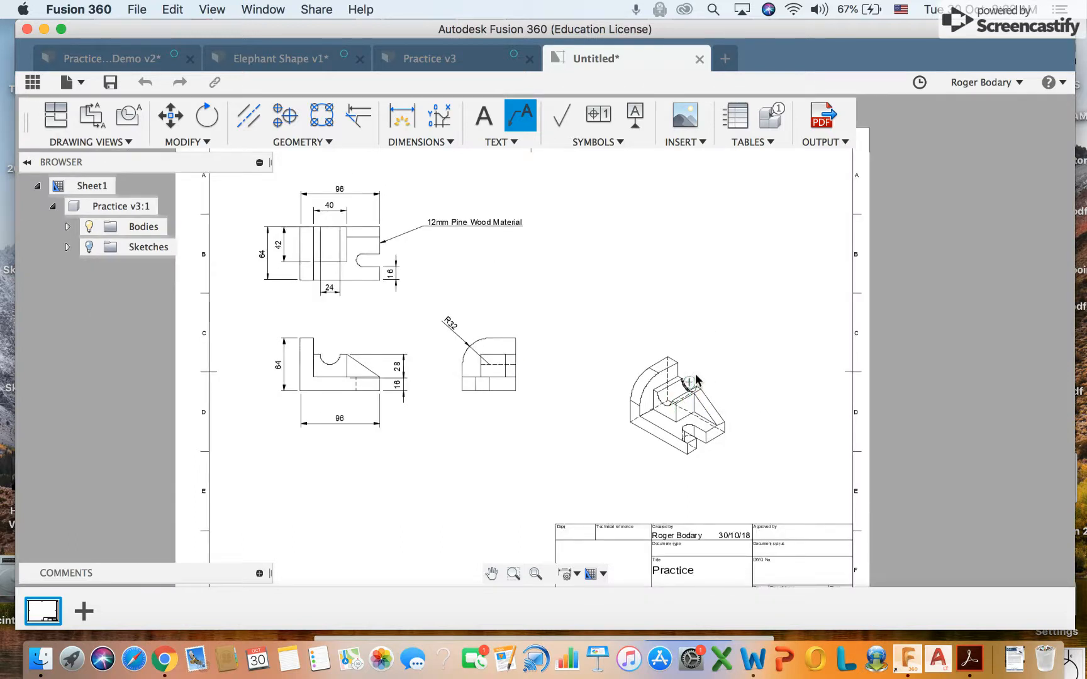
key(Escape)
Step: Open the isometric view's drawing view settings for editing
click(724, 362)
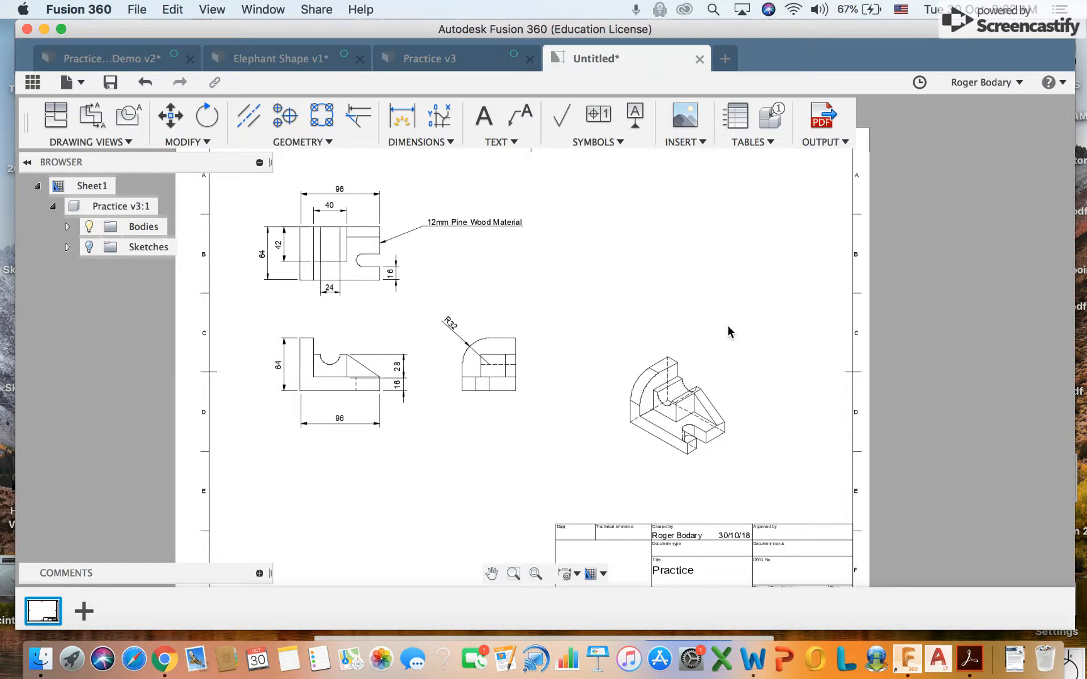
double_click(681, 414)
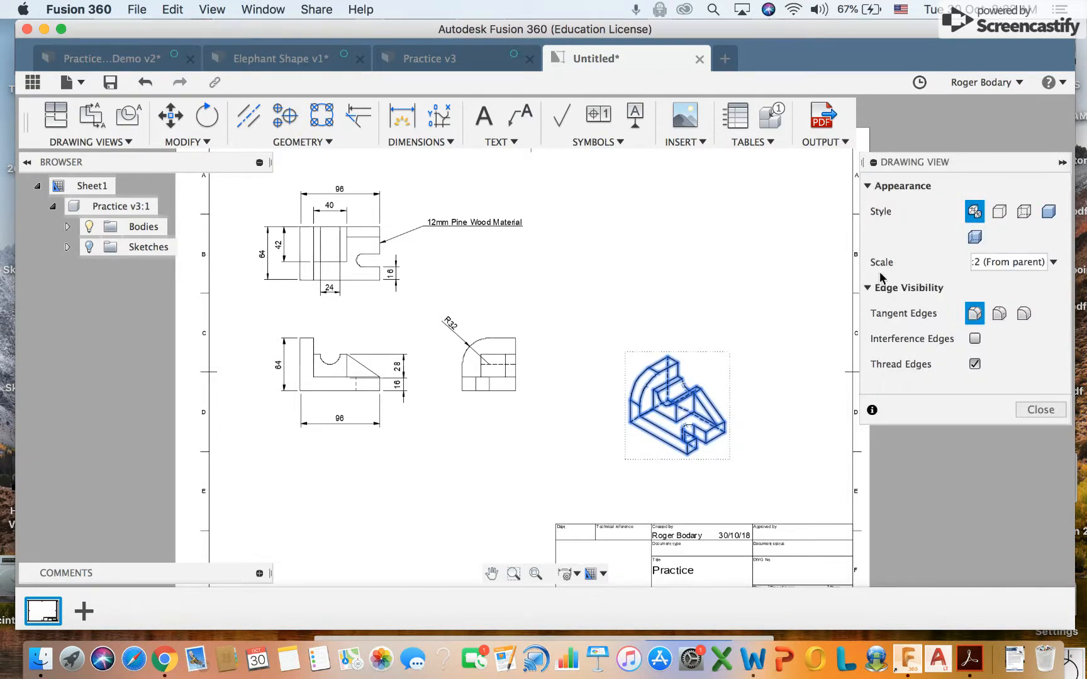